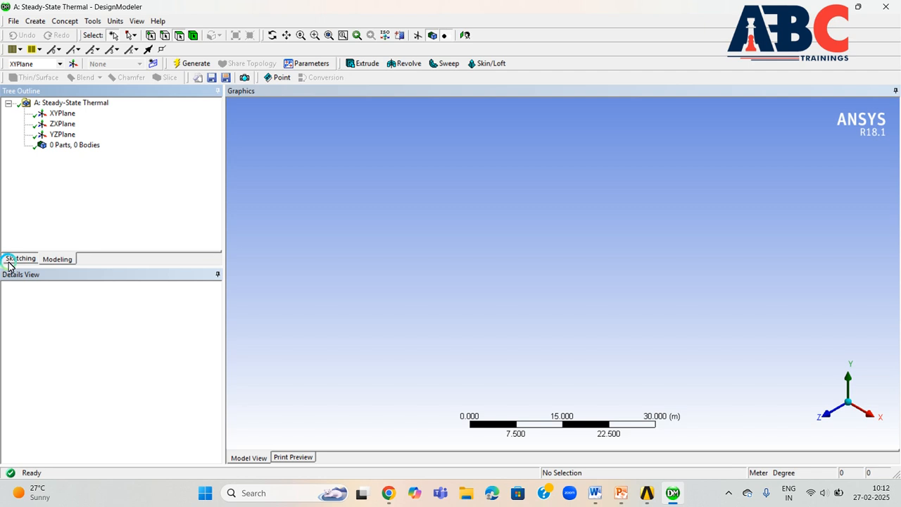
Step: Set the model units to millimetres and face the XY plane for sketching
left_click(112, 20)
left_click(107, 58)
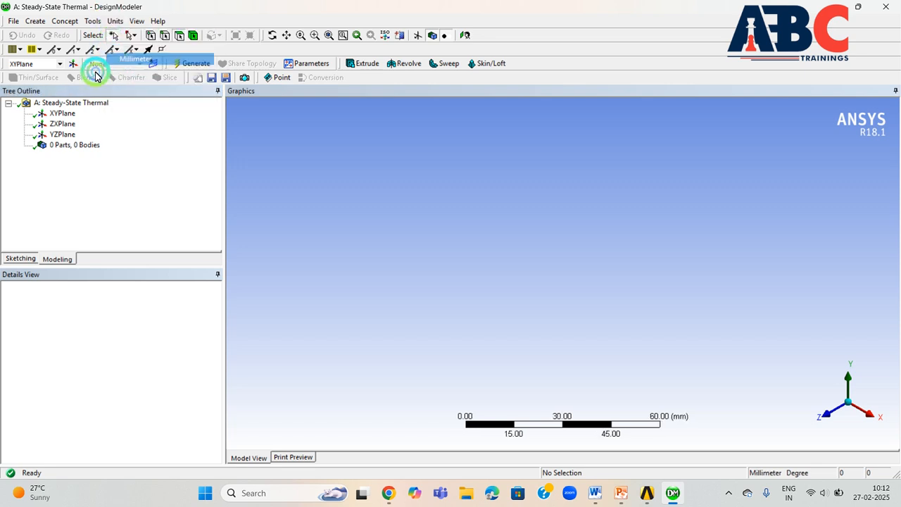
left_click(62, 178)
left_click(62, 114)
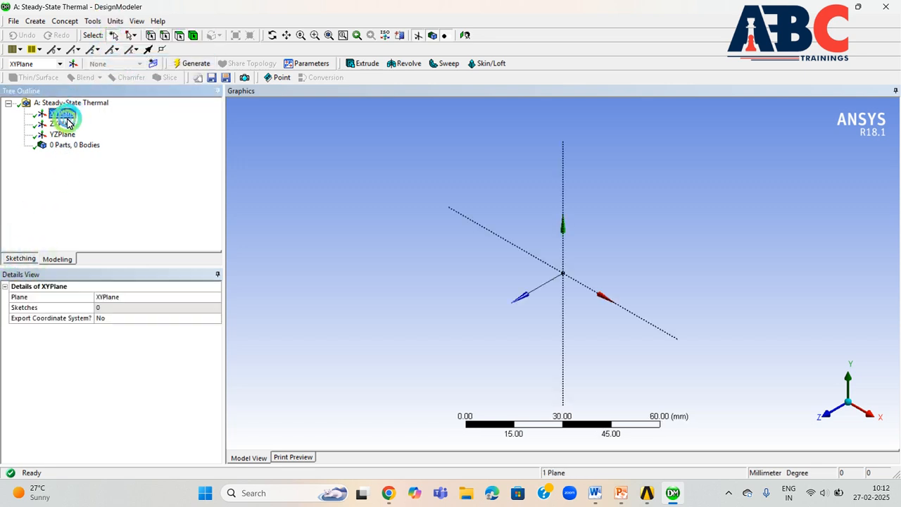
left_click(464, 35)
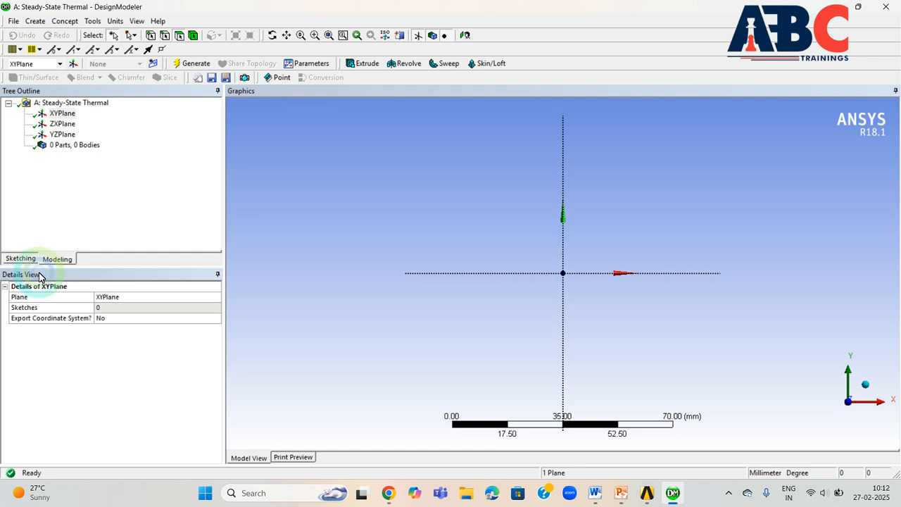
Step: Sketch a rectangle about 53 mm wide and 70 mm high around the origin on the XY plane
left_click(19, 259)
left_click(32, 171)
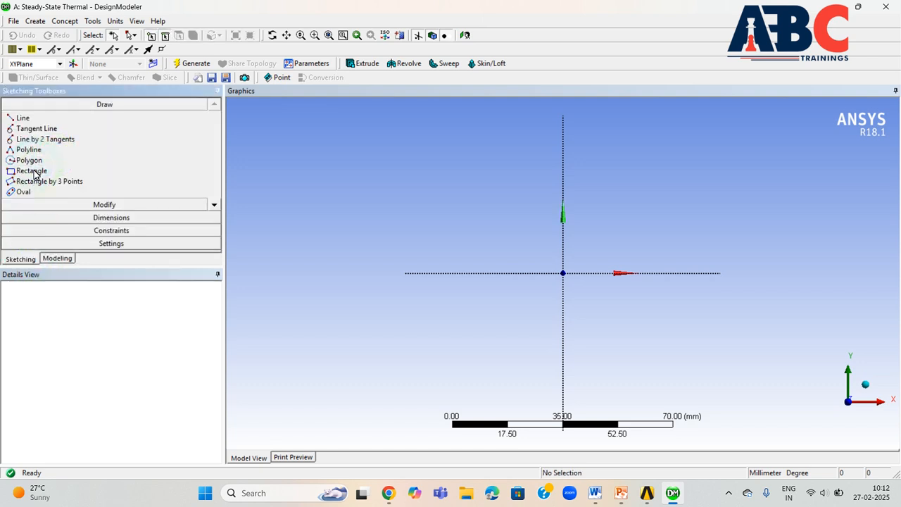
left_click(485, 165)
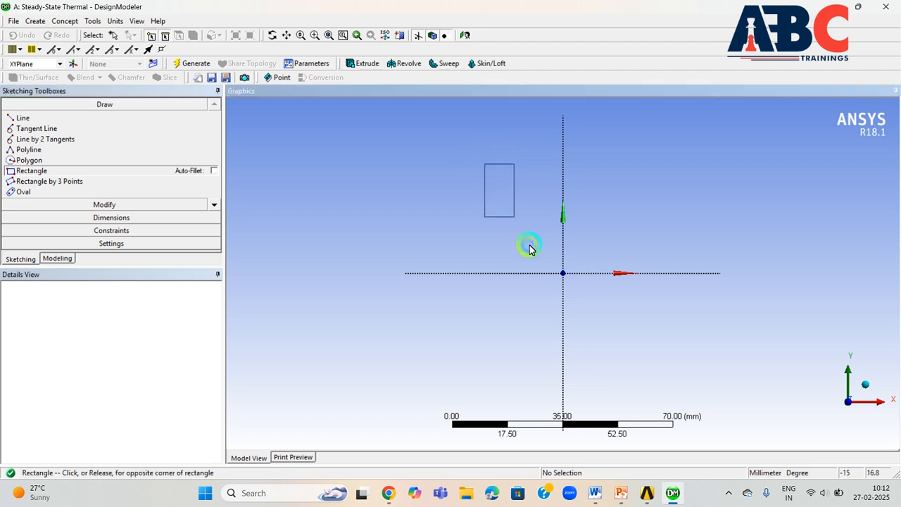
left_click(652, 384)
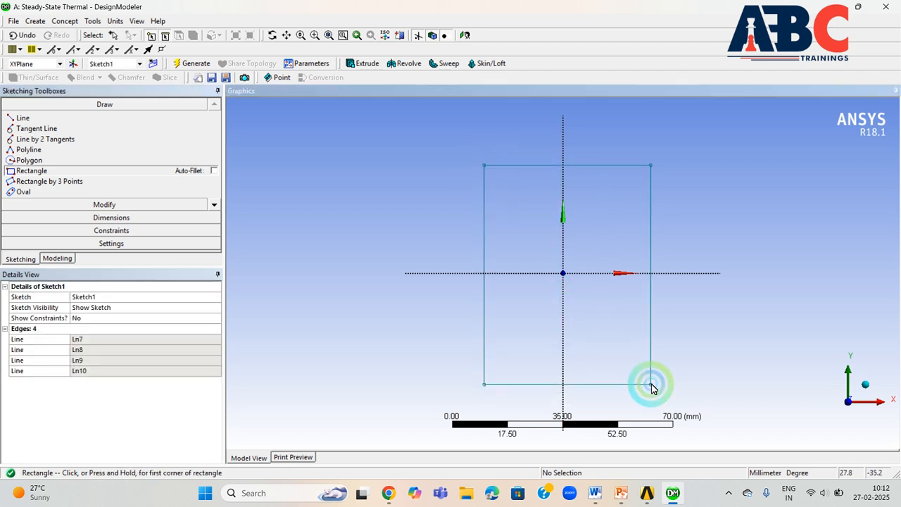
Step: Dimension the rectangle's width along its upper edge and its height along its left edge
left_click(82, 217)
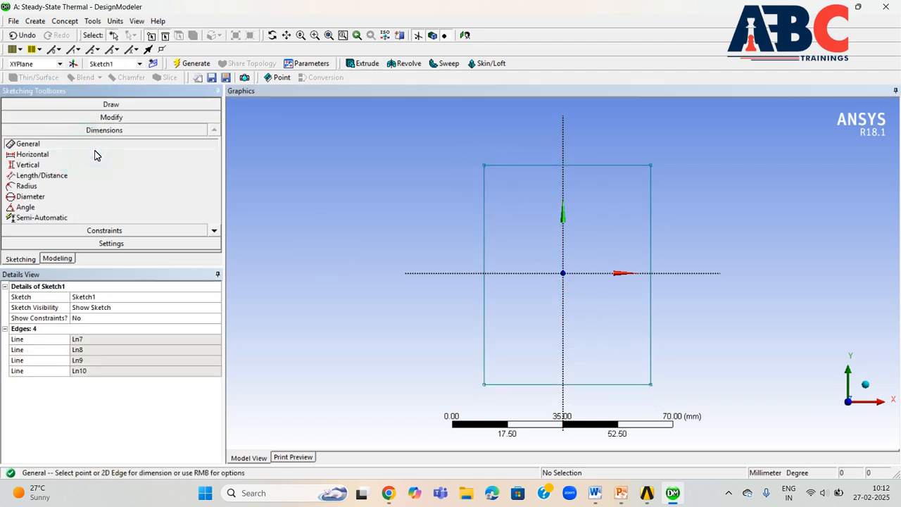
left_click(510, 169)
left_click(535, 149)
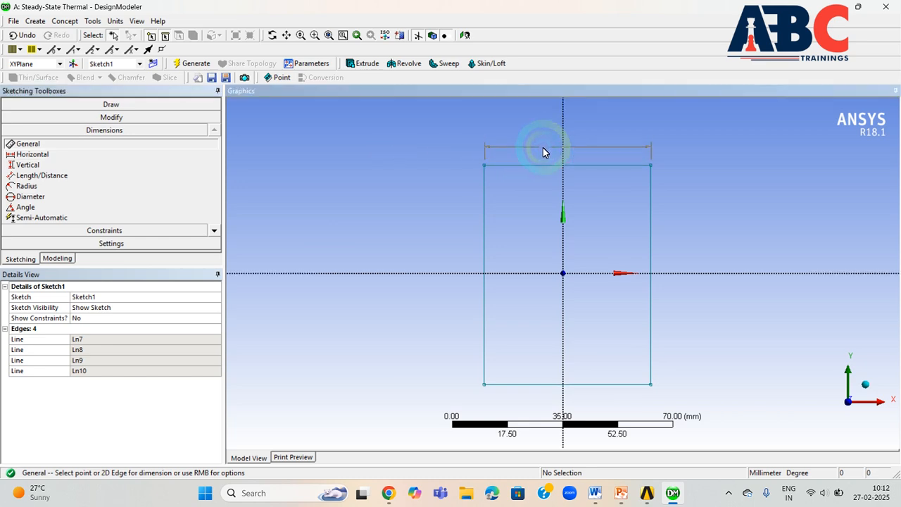
left_click(483, 218)
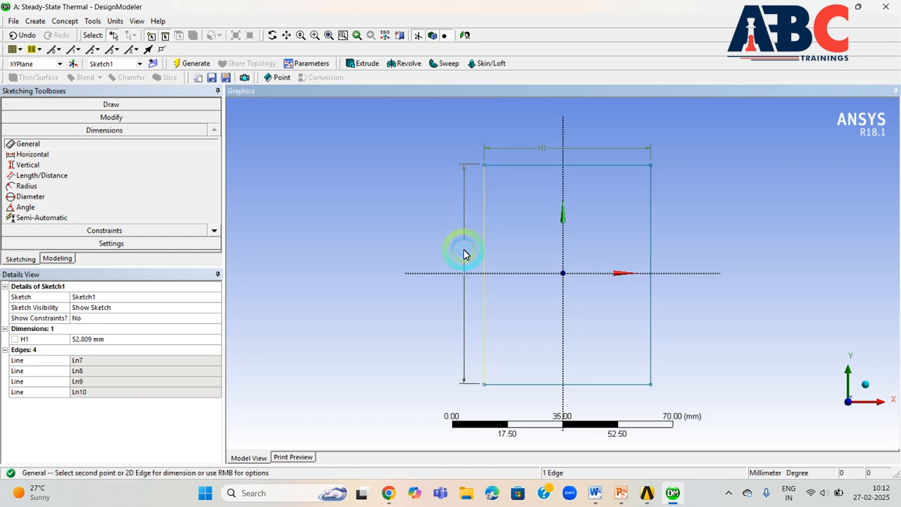
left_click(461, 310)
Step: Set the rectangle's horizontal dimension to 150 mm and its vertical dimension to 300 mm
left_click(97, 339)
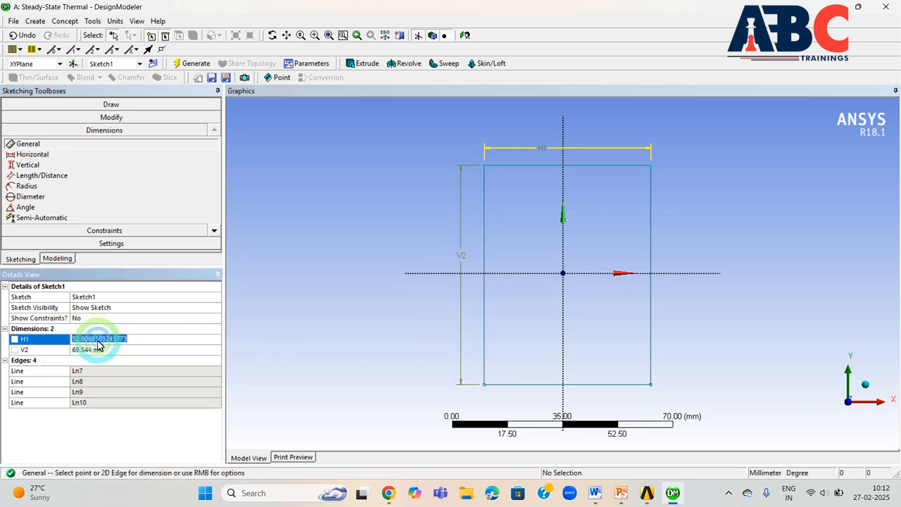
type("150")
key("Return")
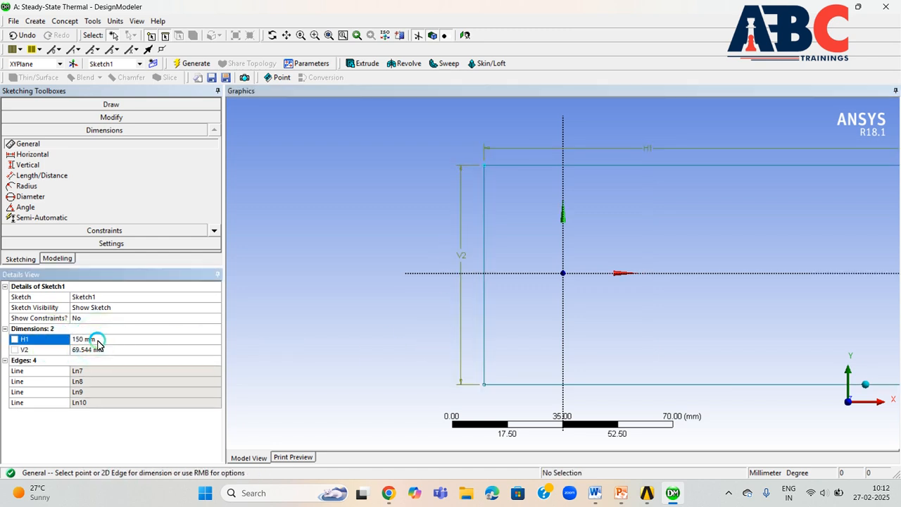
left_click(87, 351)
type("300")
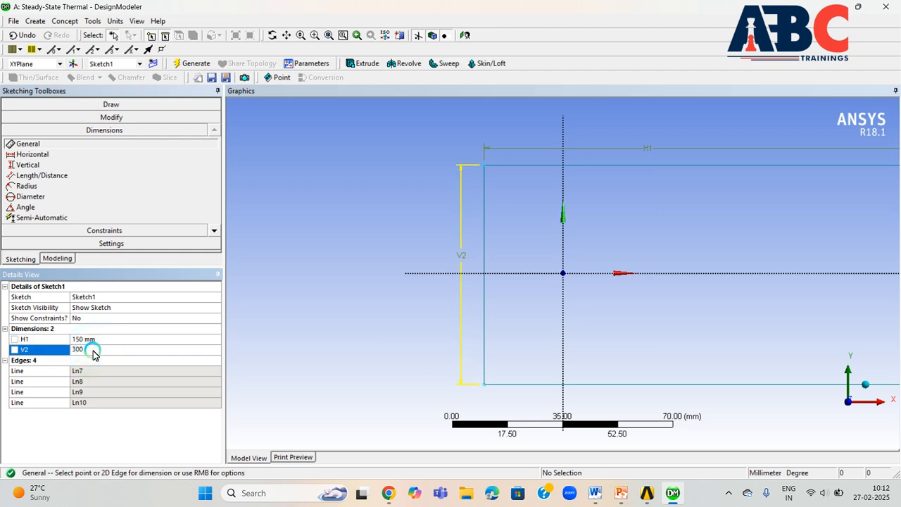
key("Return")
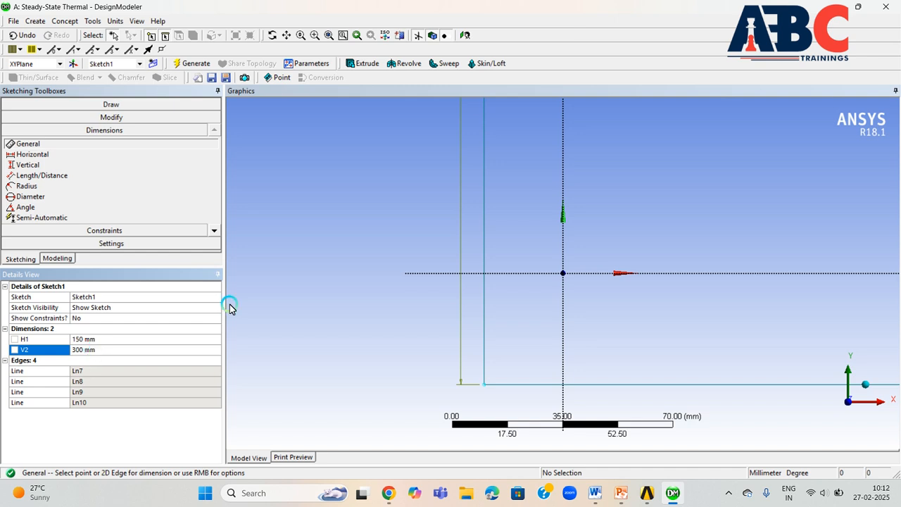
scroll(583, 224, "down", 6)
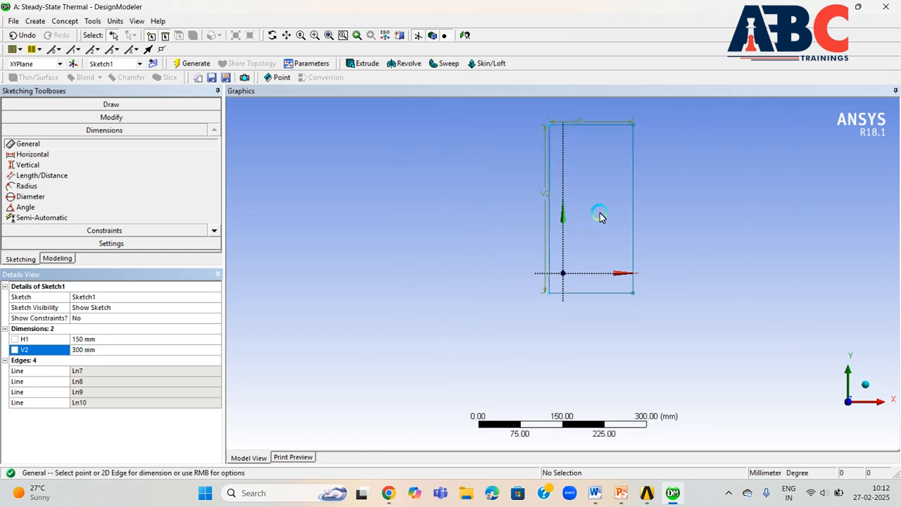
Step: Create an Extrude from the rectangle sketch with Add Material and the direction set to Reversed
left_click(871, 389)
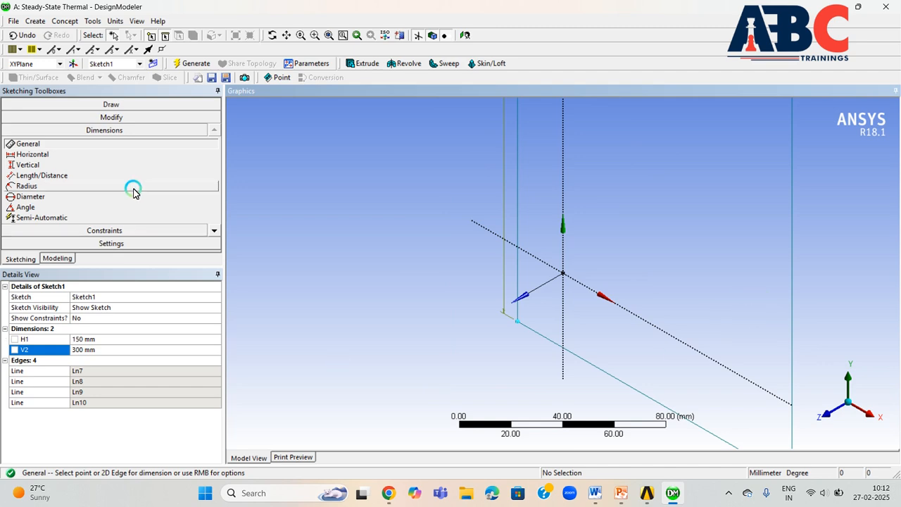
left_click(363, 65)
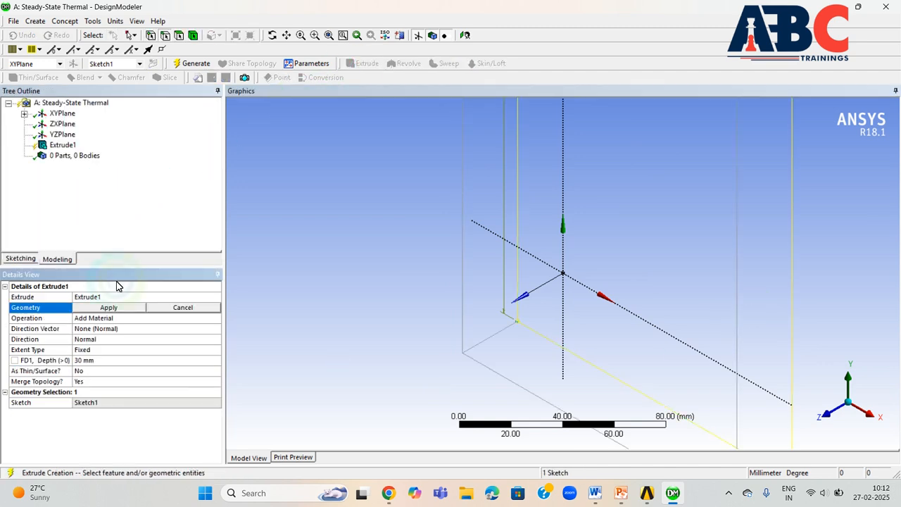
left_click(99, 308)
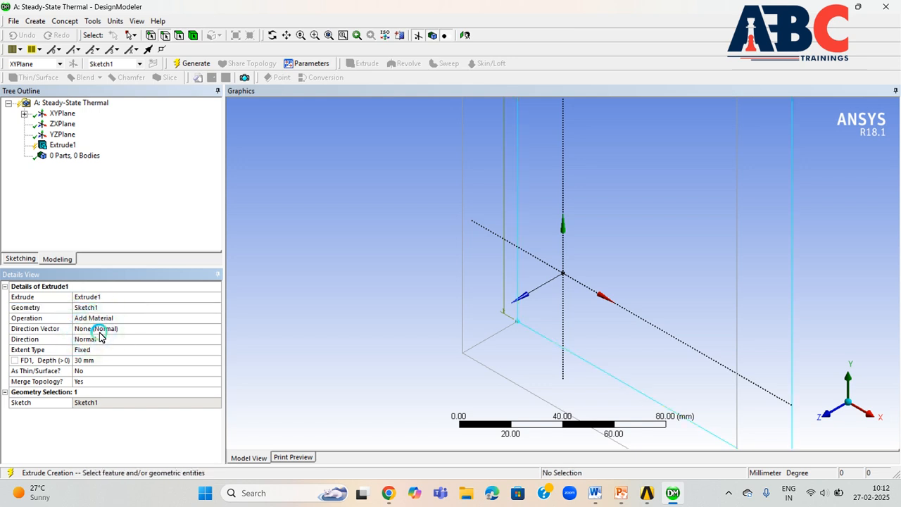
left_click(105, 329)
left_click(113, 329)
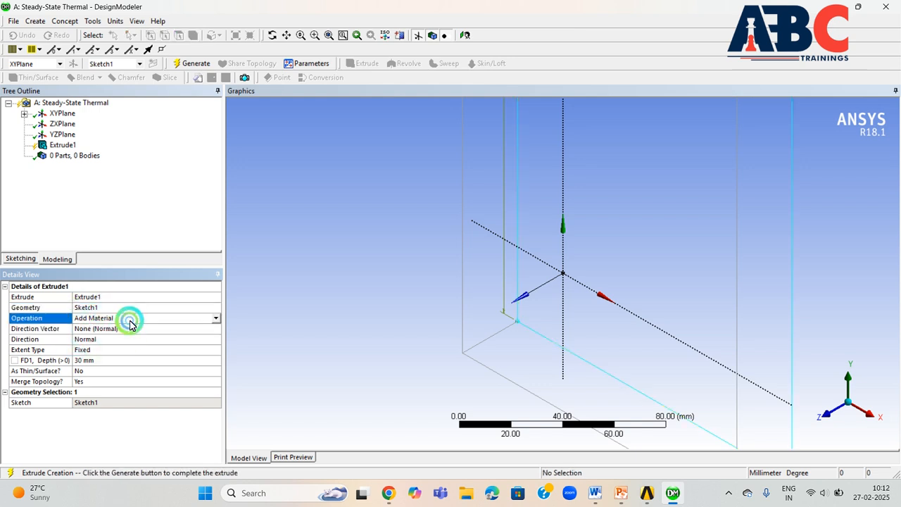
left_click(135, 341)
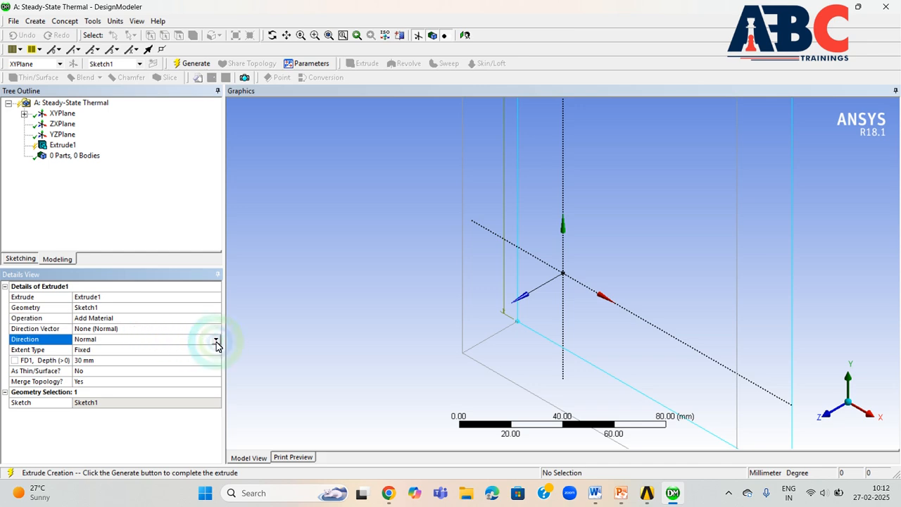
left_click(216, 339)
left_click(159, 359)
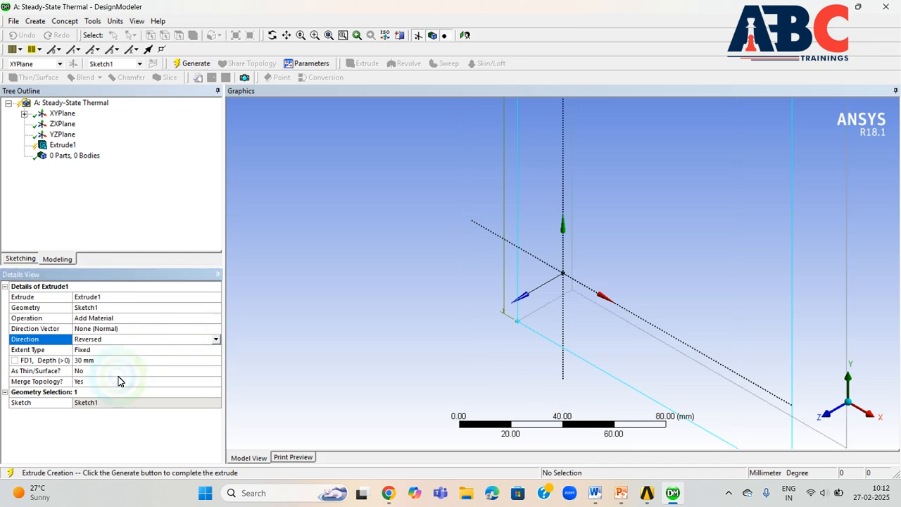
Step: Set the extrusion depth to 300 mm and generate the solid block
left_click(95, 362)
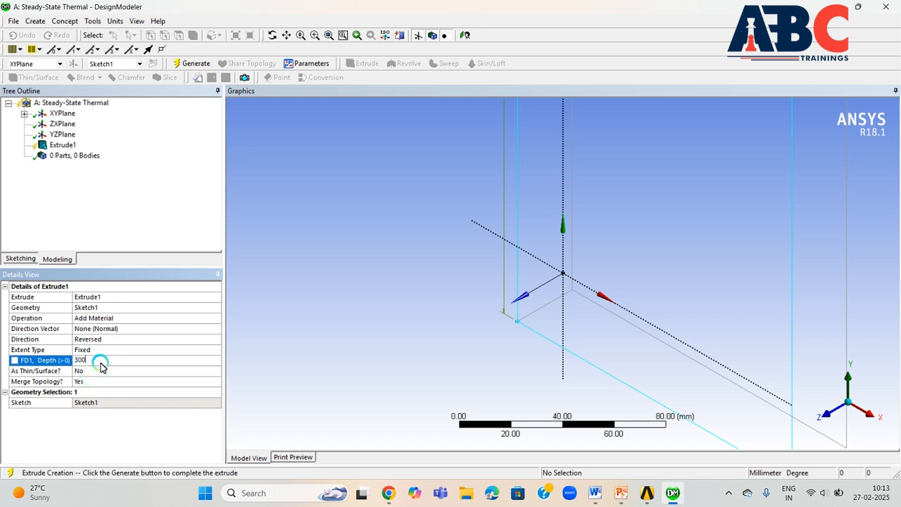
type("300")
key("Return")
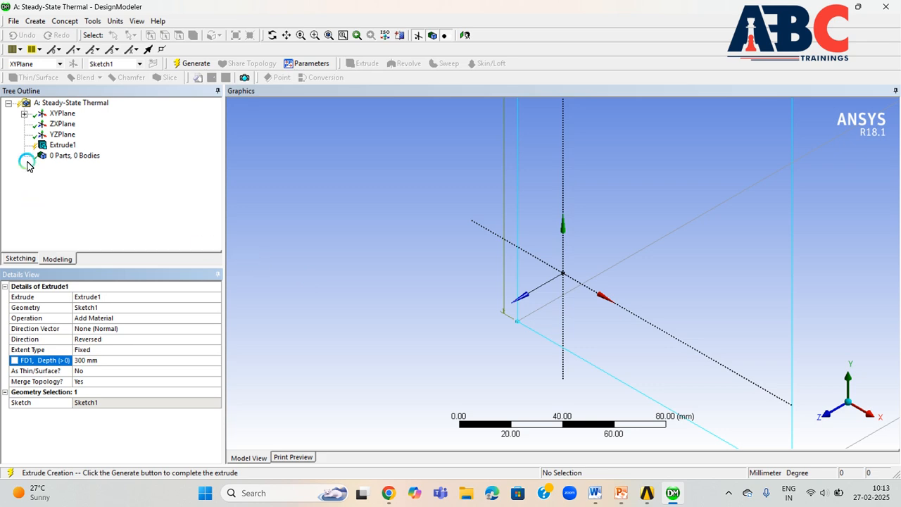
left_click(184, 62)
scroll(650, 277, "up", 3)
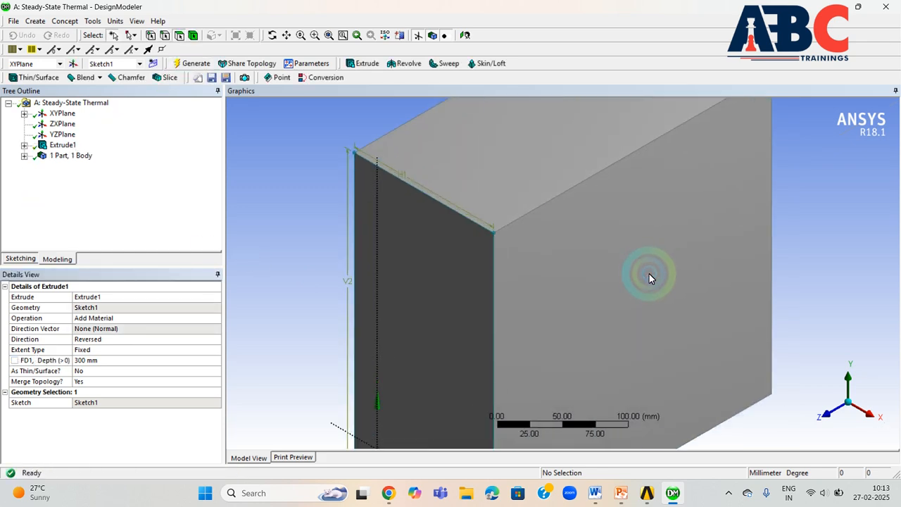
scroll(650, 277, "down", 5)
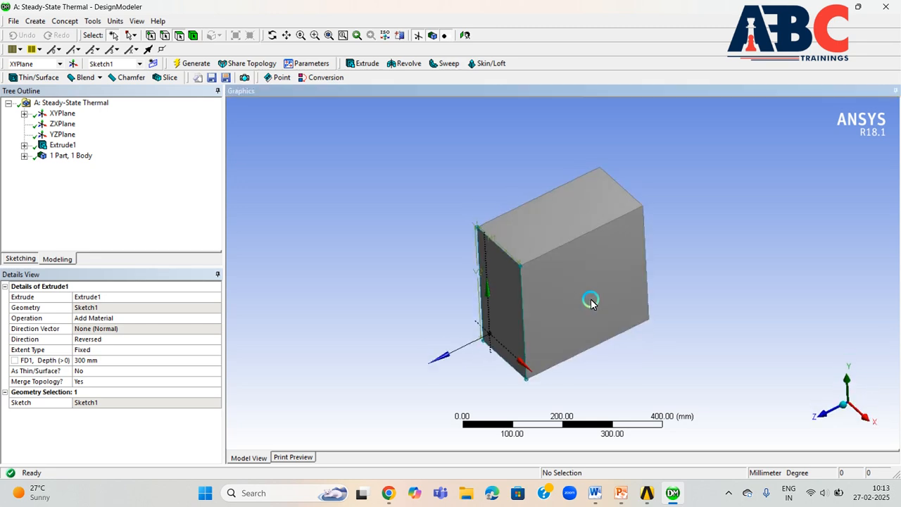
Step: Switch to Workbench to open the steady-state thermal system's Model in Mechanical and generate the block's mesh with default settings
left_click(833, 6)
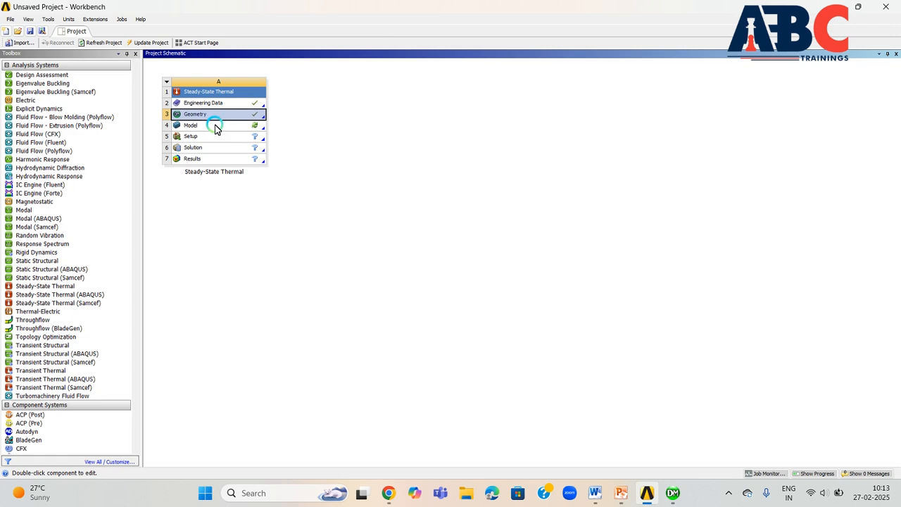
double_click(215, 125)
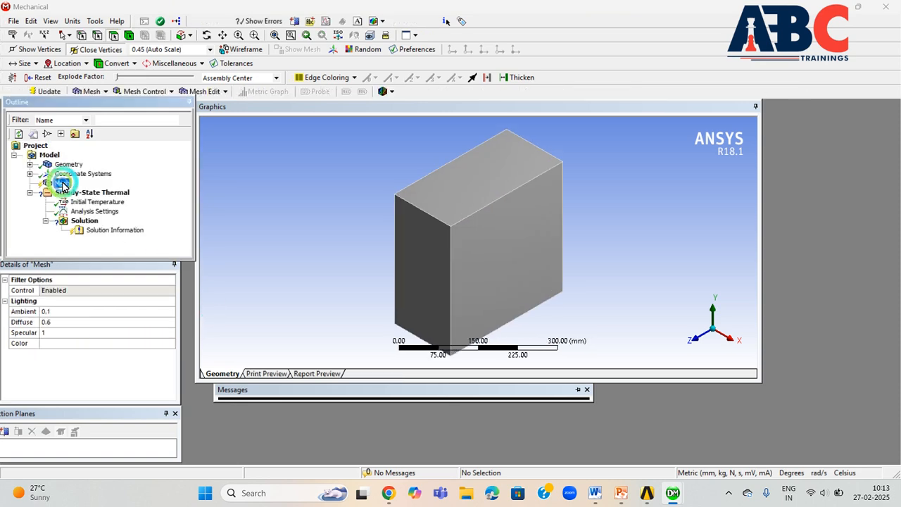
right_click(63, 183)
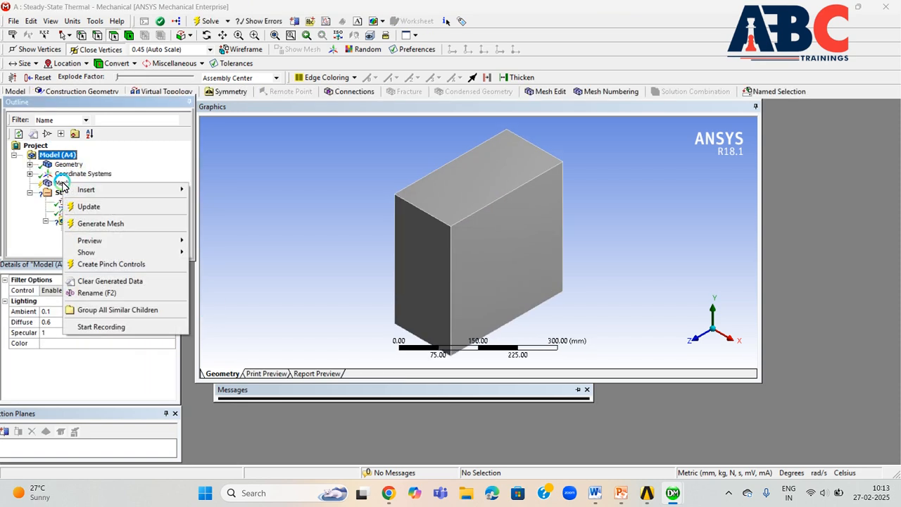
left_click(79, 223)
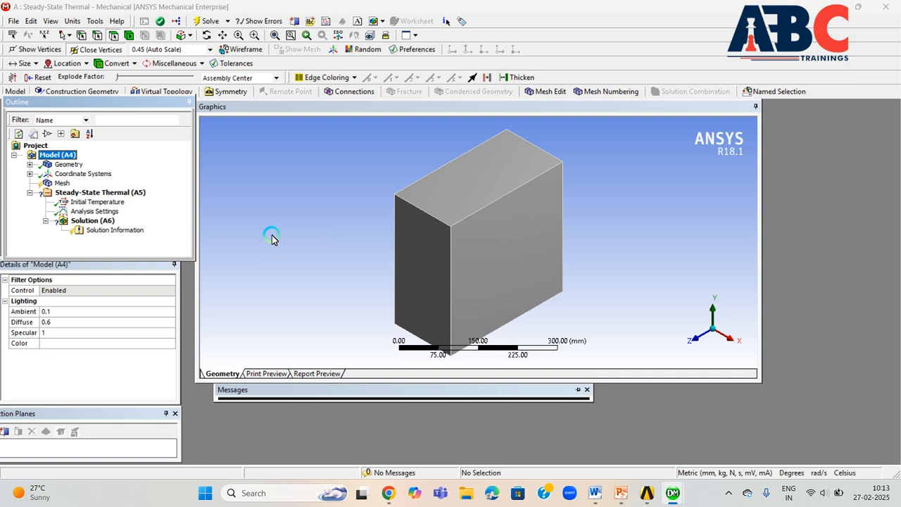
left_click(54, 184)
right_click(55, 184)
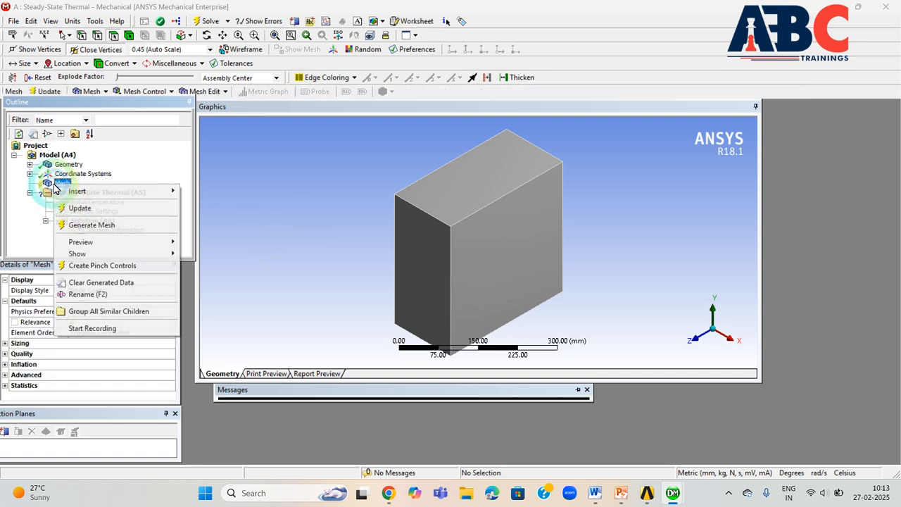
left_click(74, 225)
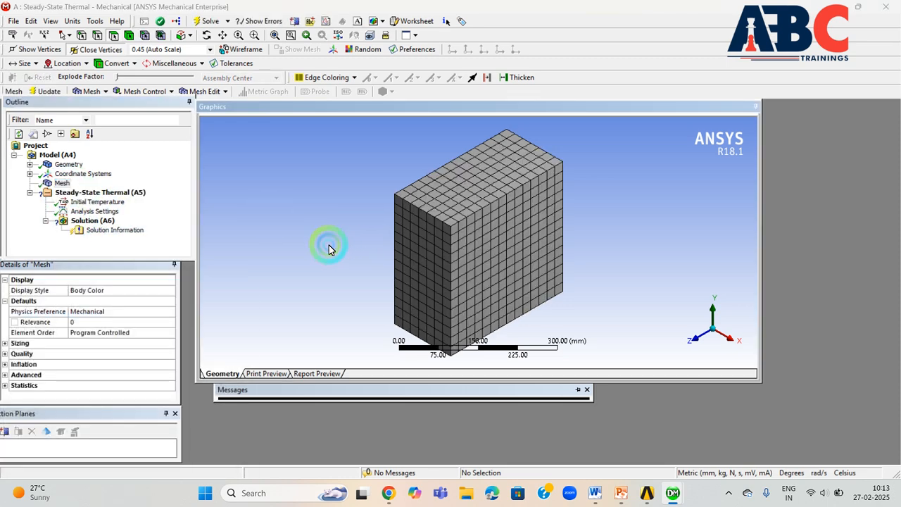
middle_click_drag(328, 246, 345, 254)
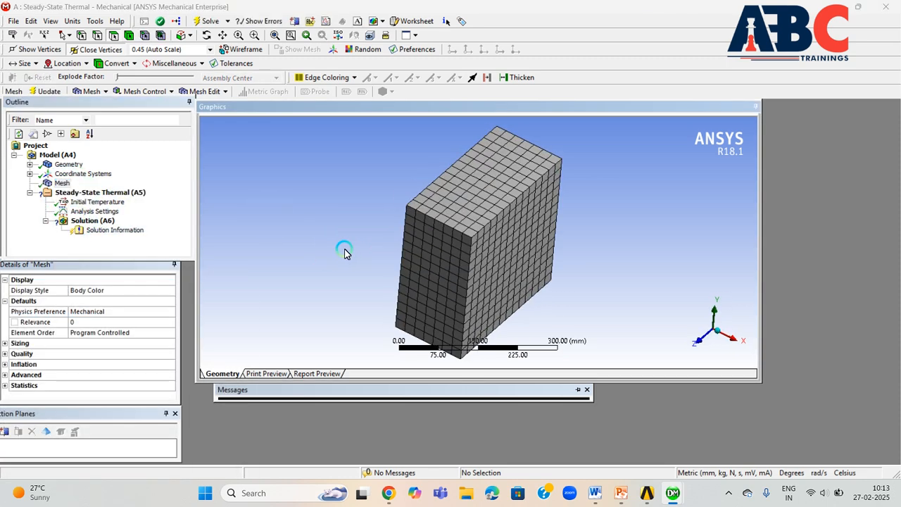
left_click(116, 196)
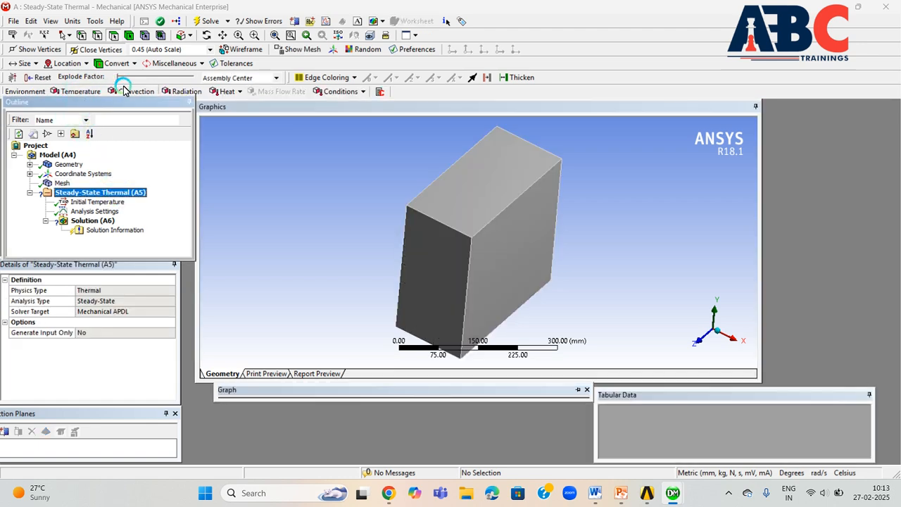
left_click(184, 91)
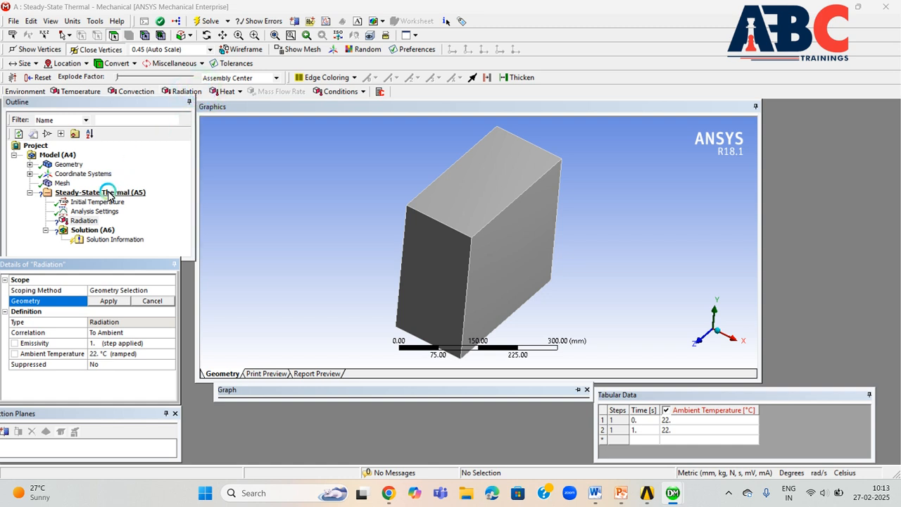
right_click(83, 220)
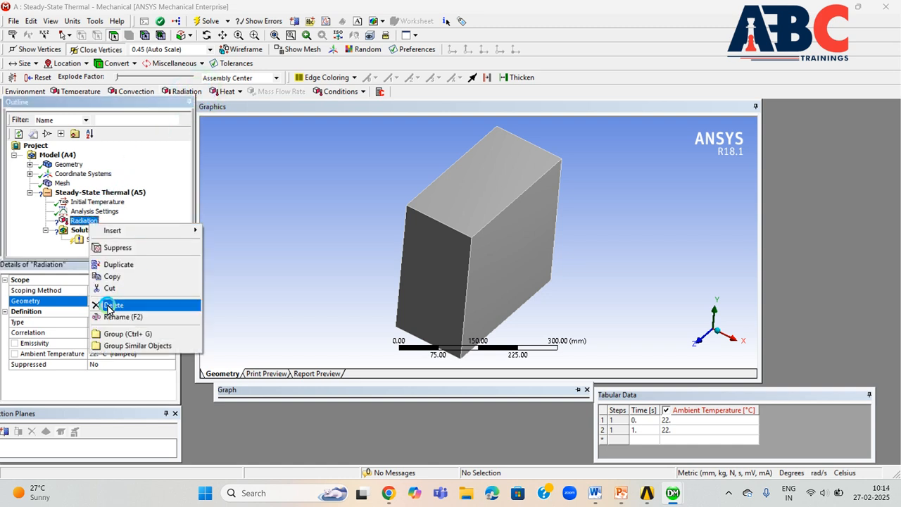
left_click(110, 305)
left_click(448, 287)
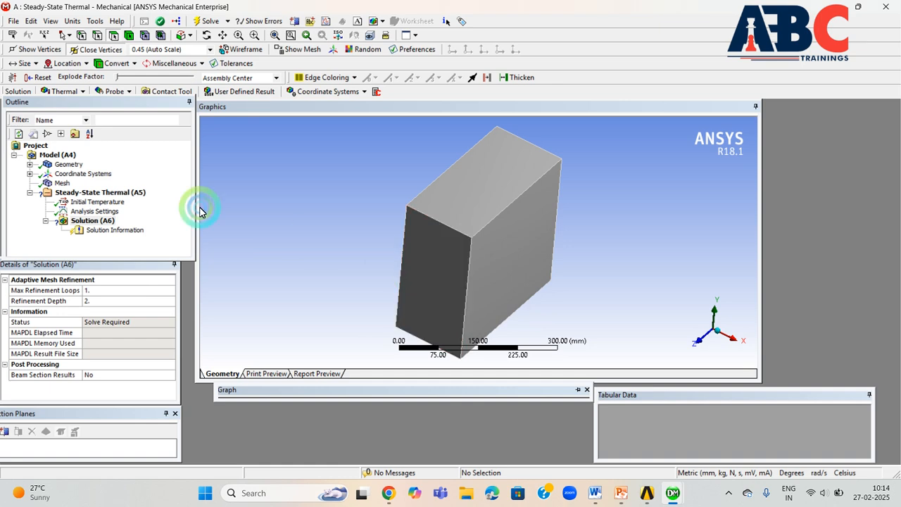
Step: Add a Temperature load of 650 °C to one of the block's 300 x 300 mm faces in the steady-state thermal analysis
left_click(104, 192)
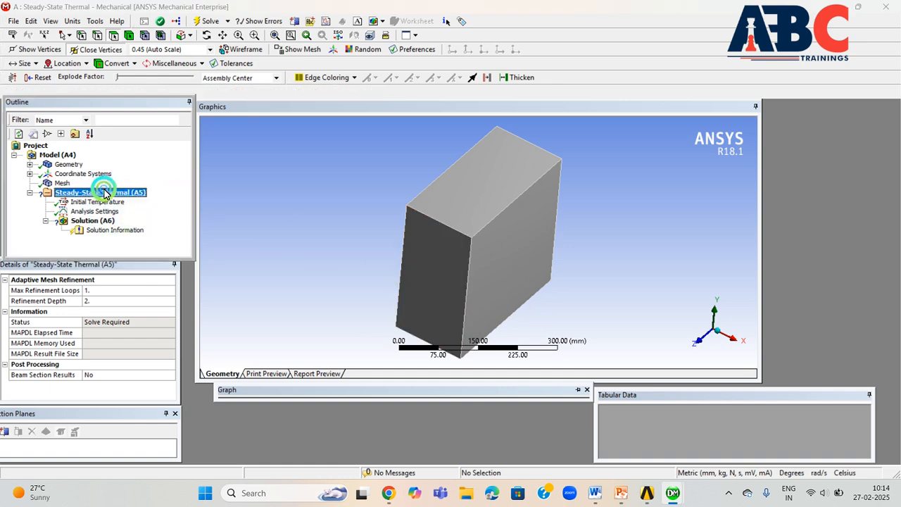
left_click(88, 93)
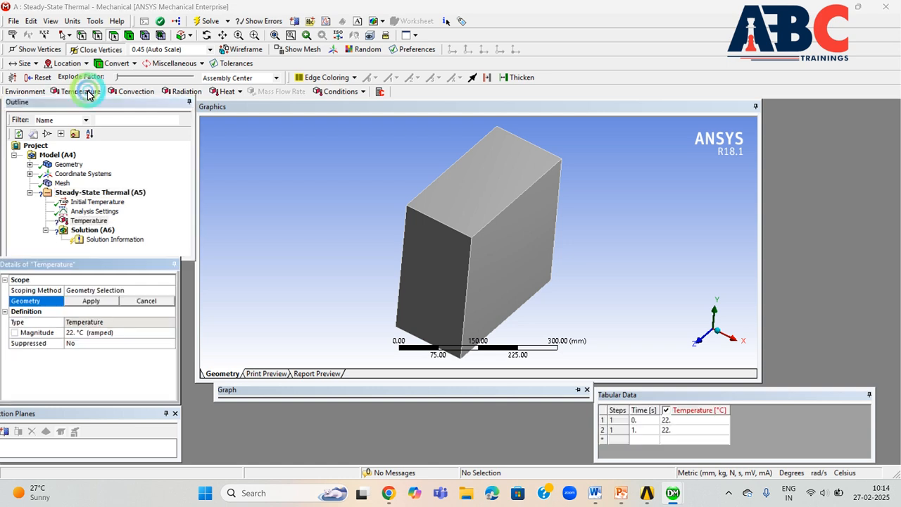
middle_click_drag(284, 278, 391, 250)
left_click(429, 228)
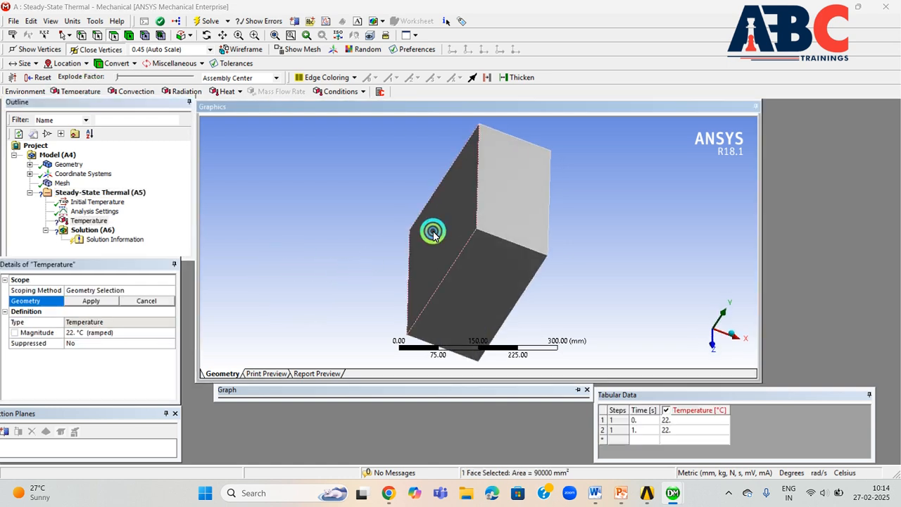
left_click(90, 301)
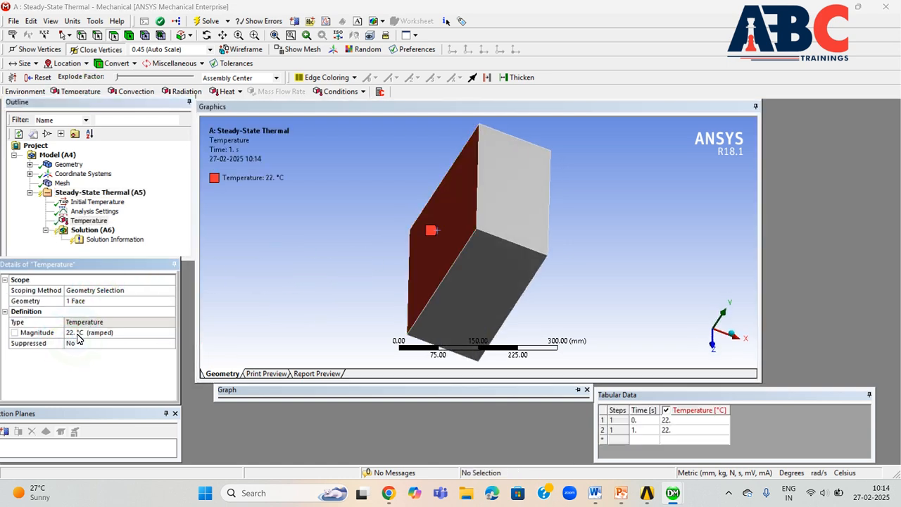
left_click(81, 333)
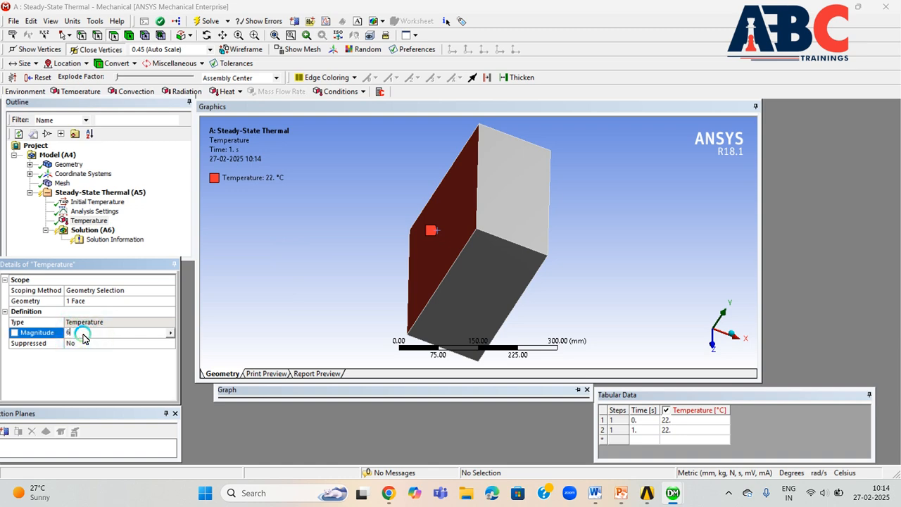
type("650")
key("Return")
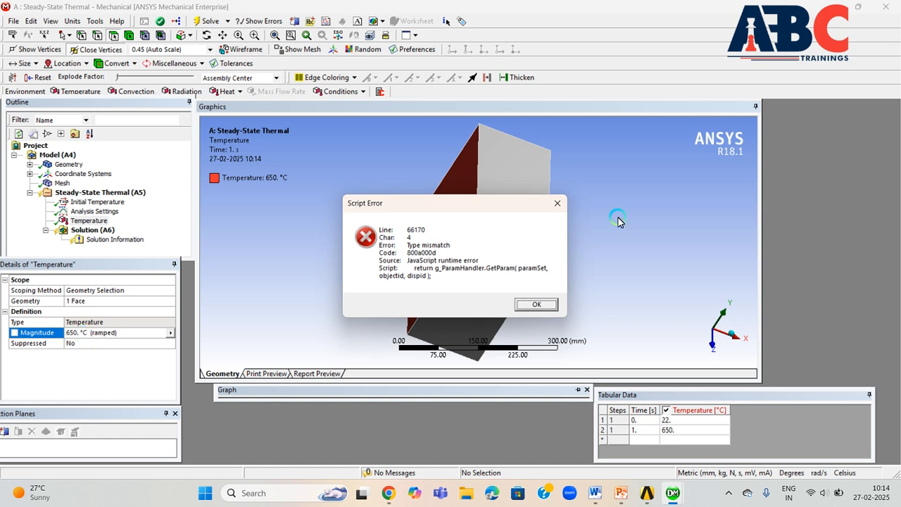
left_click(558, 203)
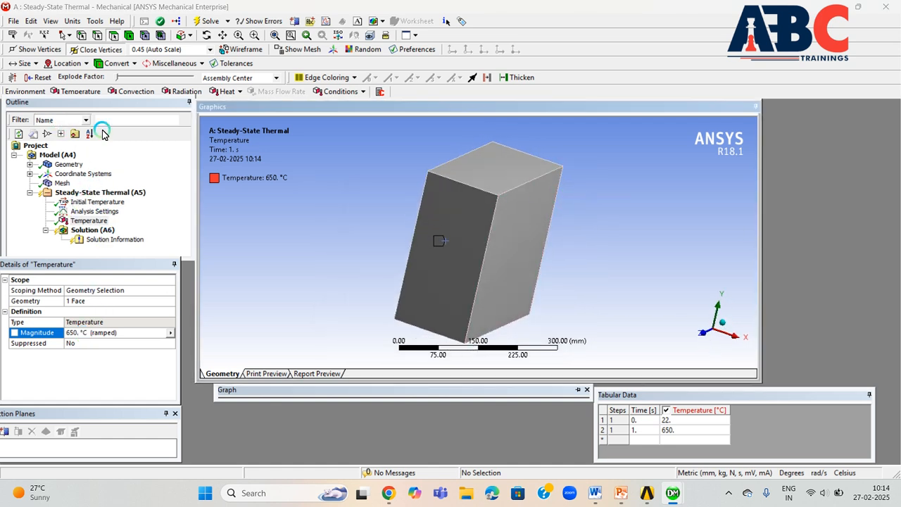
Step: Add a second Temperature load of 150 °C to the opposite 300 x 300 mm face of the block
left_click(80, 93)
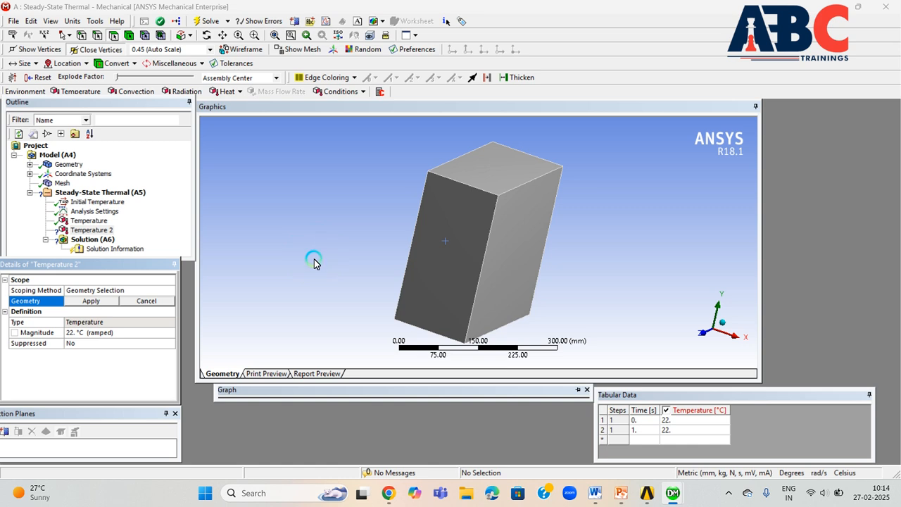
left_click(516, 274)
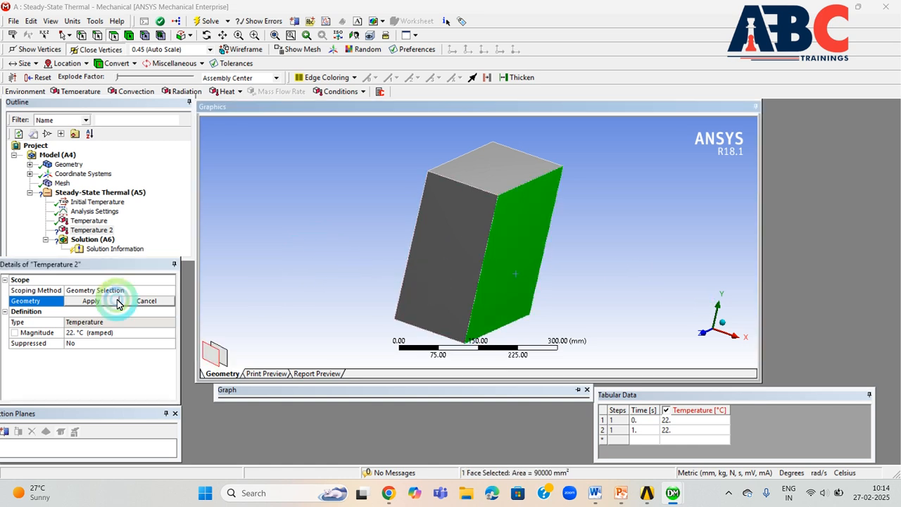
left_click(106, 302)
left_click(90, 333)
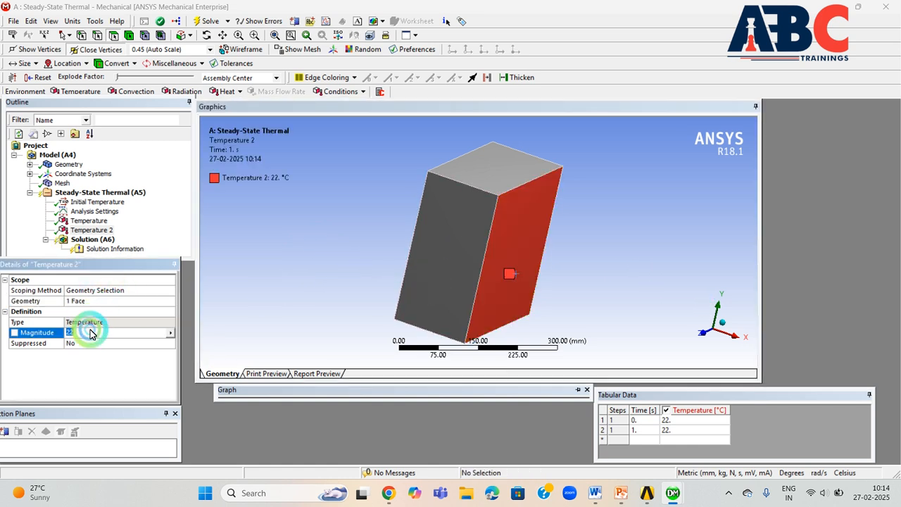
type("150. °C (ramped")
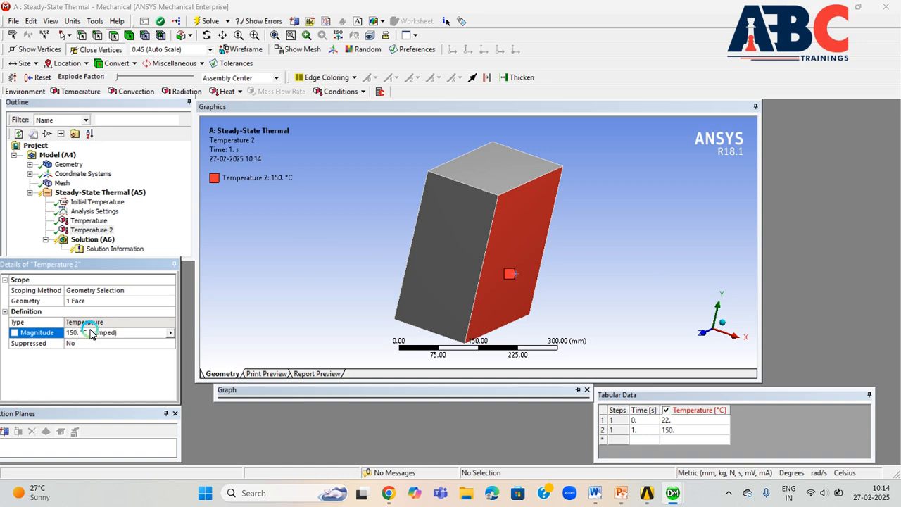
Step: Insert a thermal Temperature result for all bodies under Solution
left_click(92, 239)
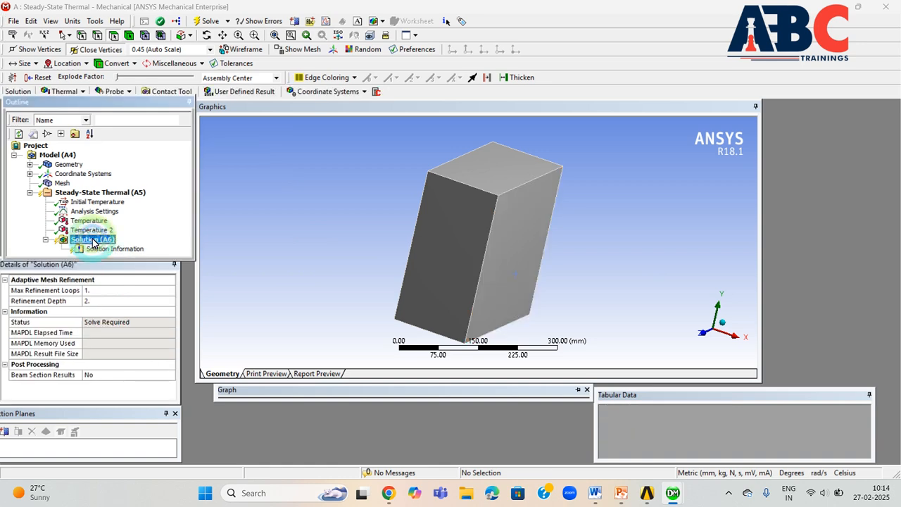
right_click(97, 242)
mouse_move(120, 245)
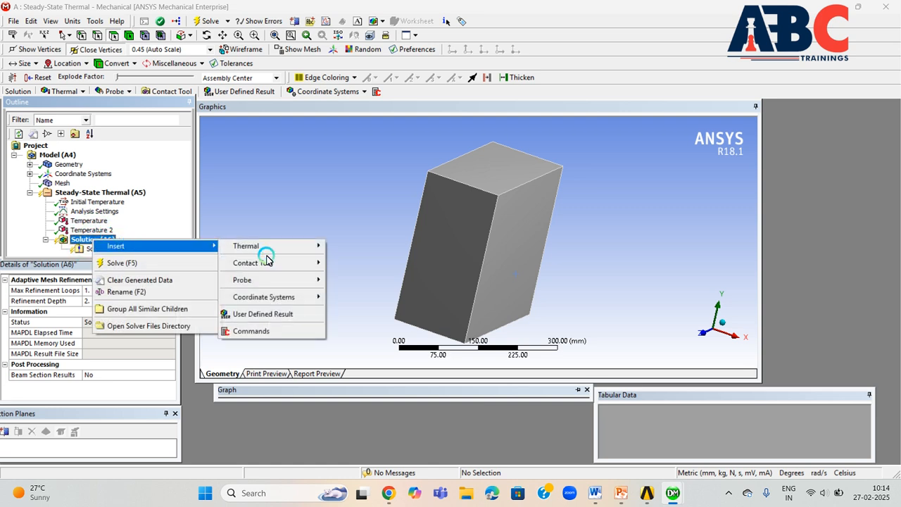
mouse_move(281, 248)
left_click(341, 246)
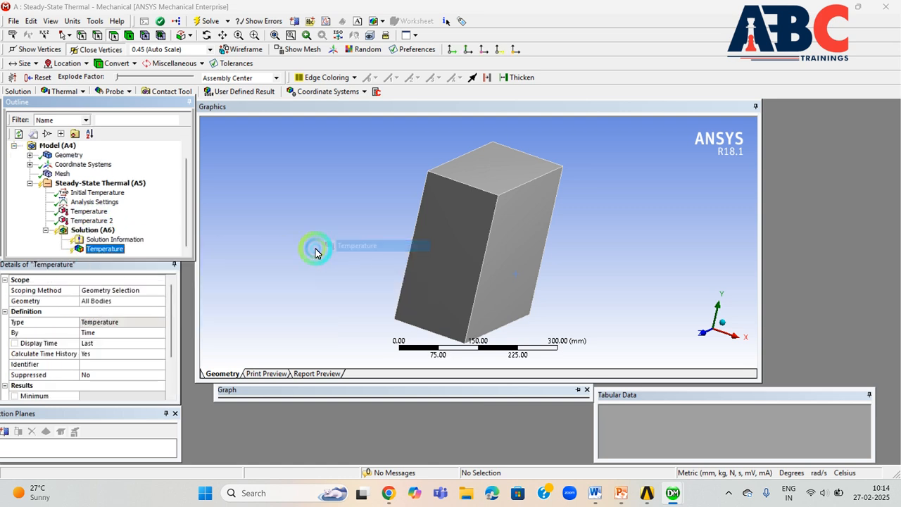
Step: Insert a Total Heat Flux result under Solution and solve the analysis
left_click(95, 230)
right_click(109, 231)
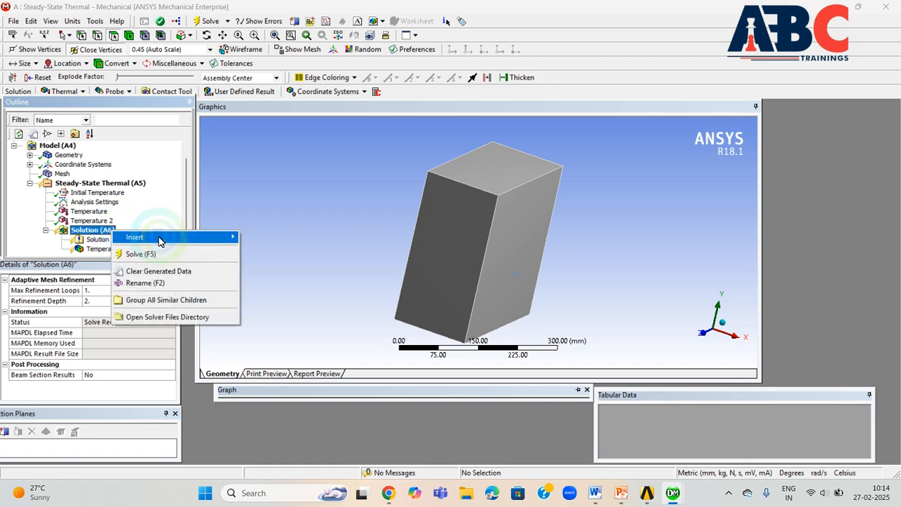
mouse_move(200, 243)
mouse_move(271, 242)
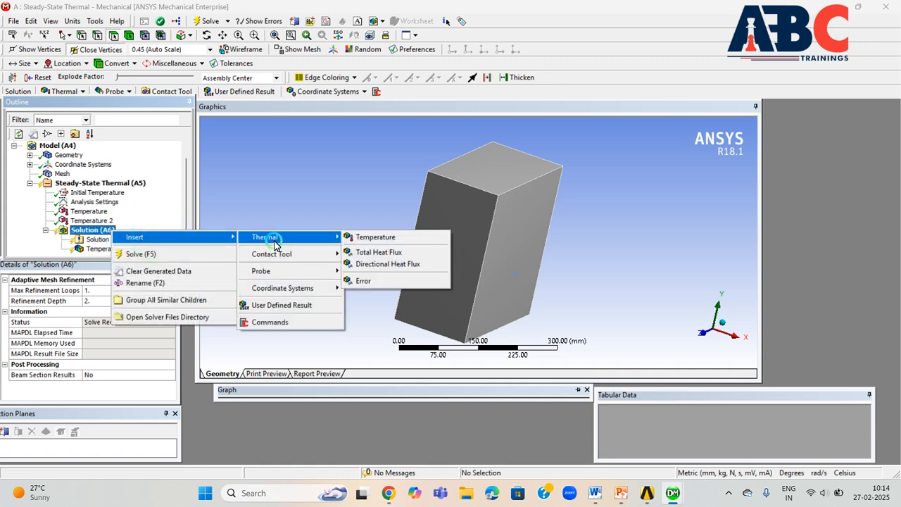
left_click(375, 256)
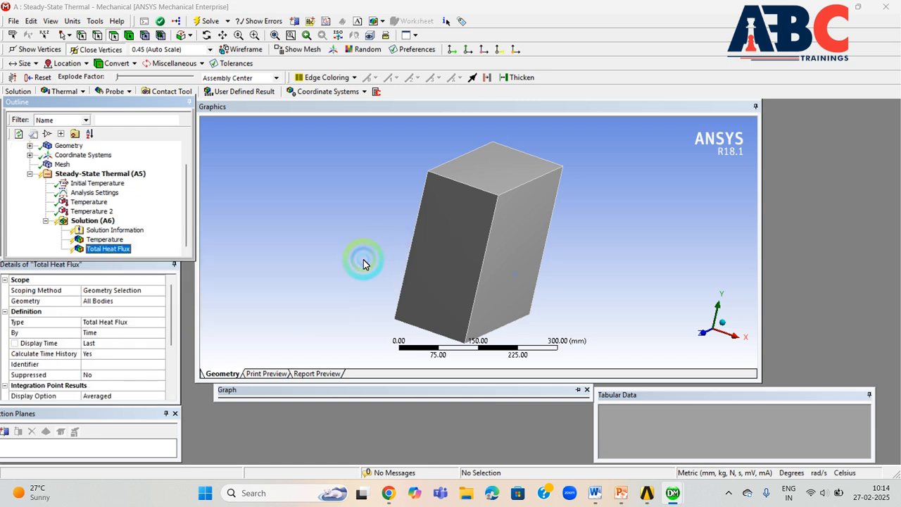
right_click(104, 222)
left_click(120, 243)
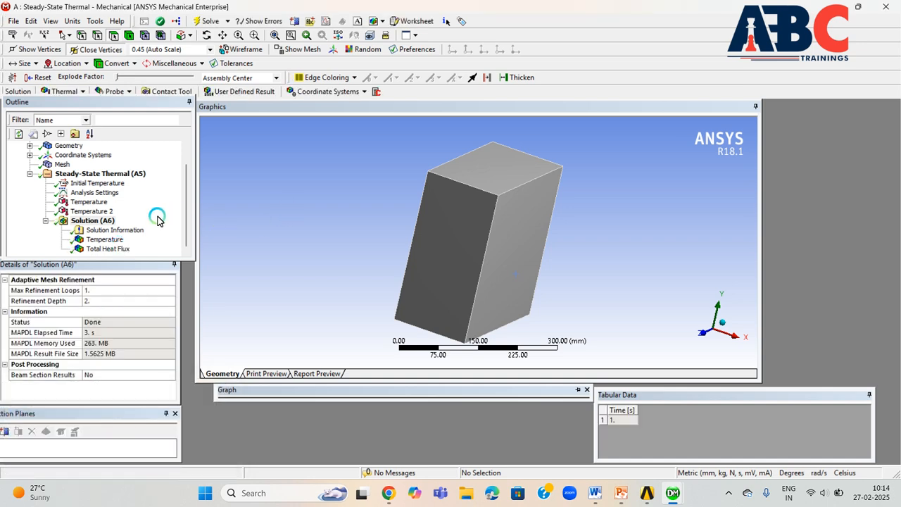
Step: Display the solved Temperature result and turn on its maximum and minimum labels
left_click(104, 240)
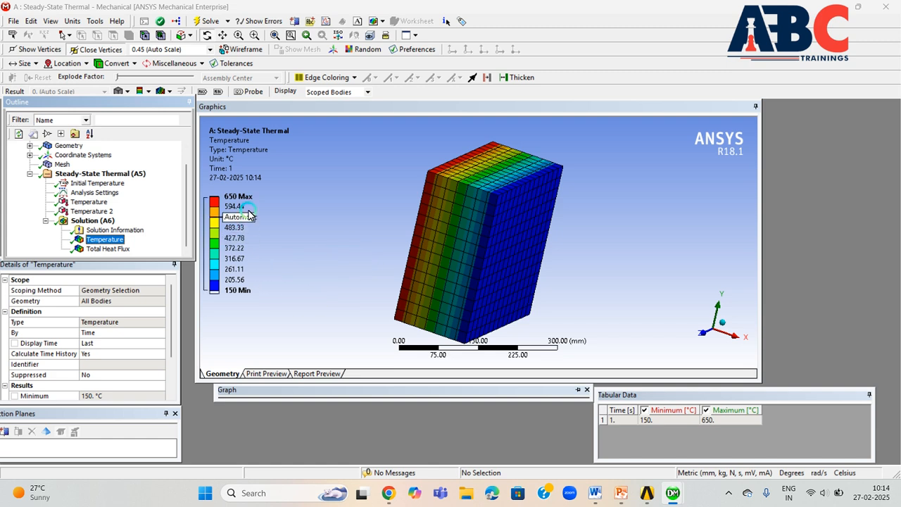
left_click(236, 208)
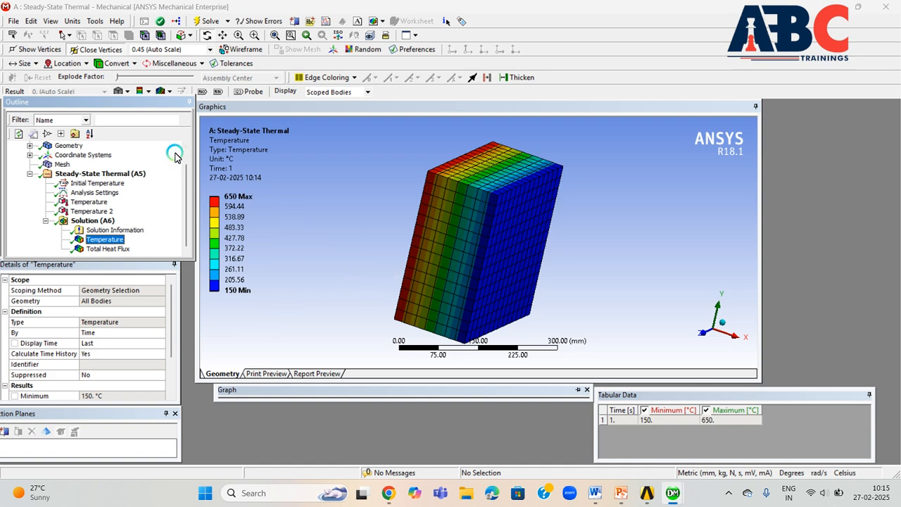
left_click(203, 93)
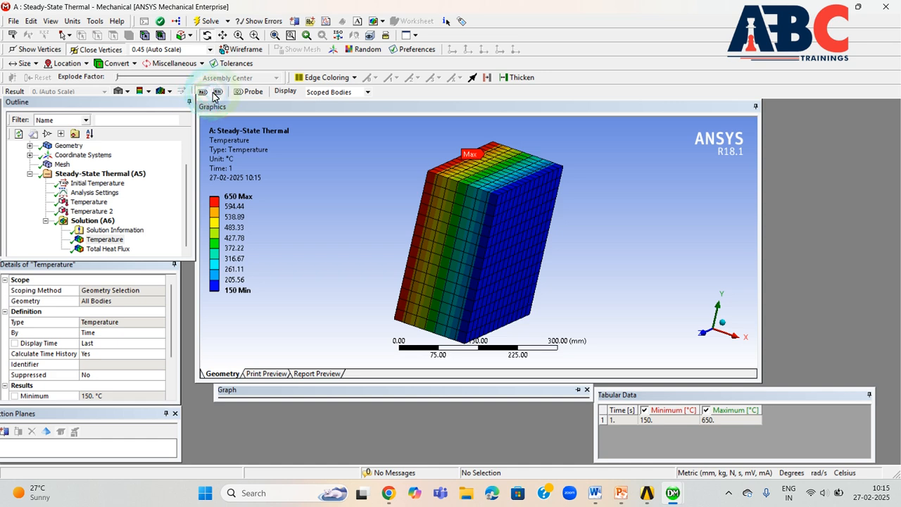
left_click(218, 92)
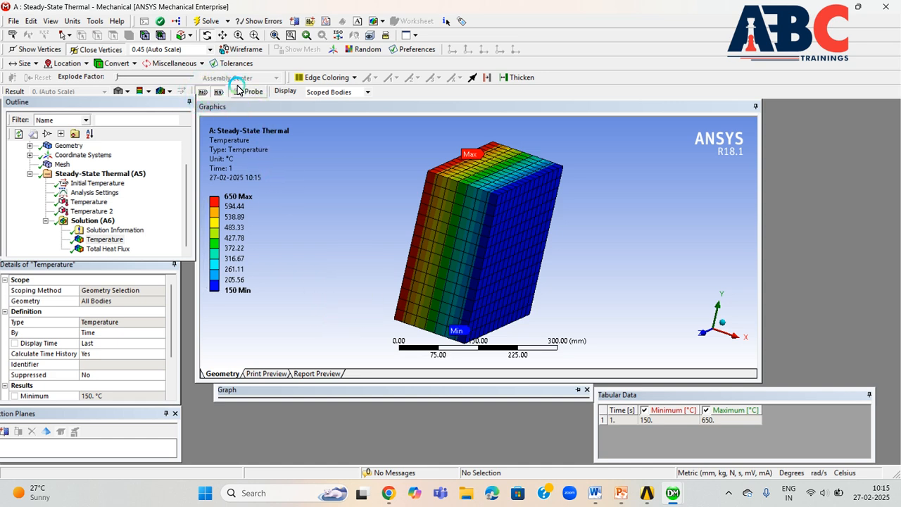
Step: Probe the temperature at two points across the block's thickness, one near the hot face and one near the middle
left_click(238, 94)
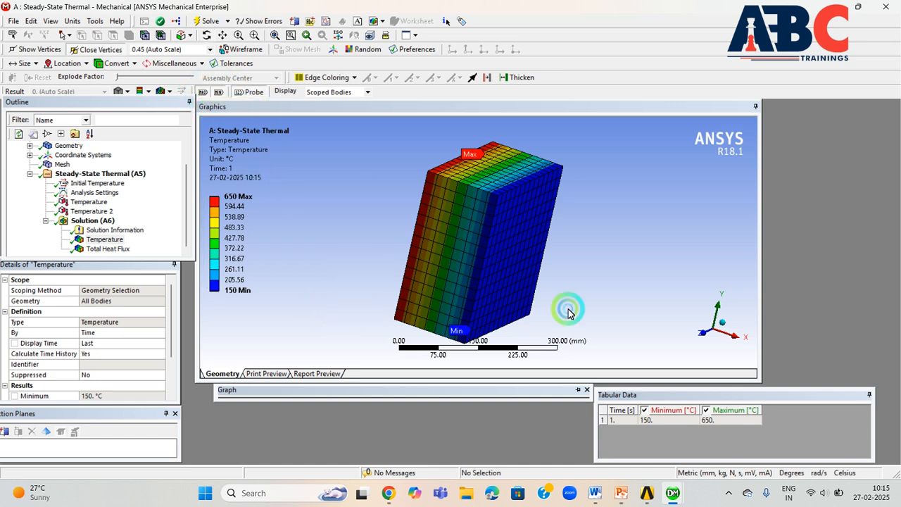
left_click(431, 238)
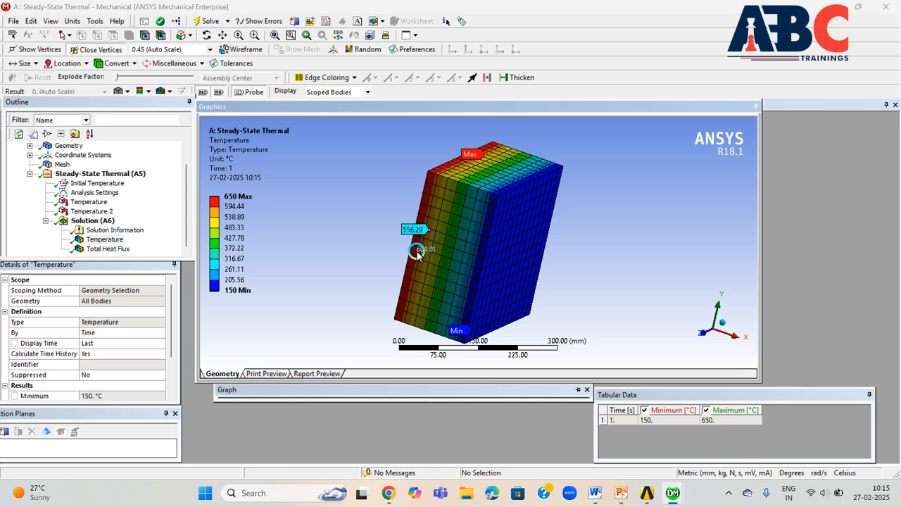
left_click(458, 212)
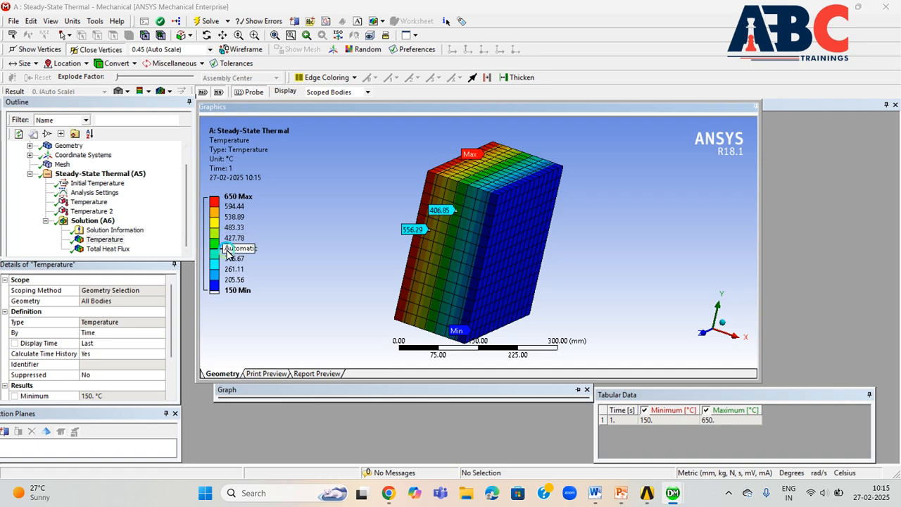
Step: Display the Total Heat Flux result and change the unit system to Metric (m, kg, N, s, V, A)
left_click(92, 250)
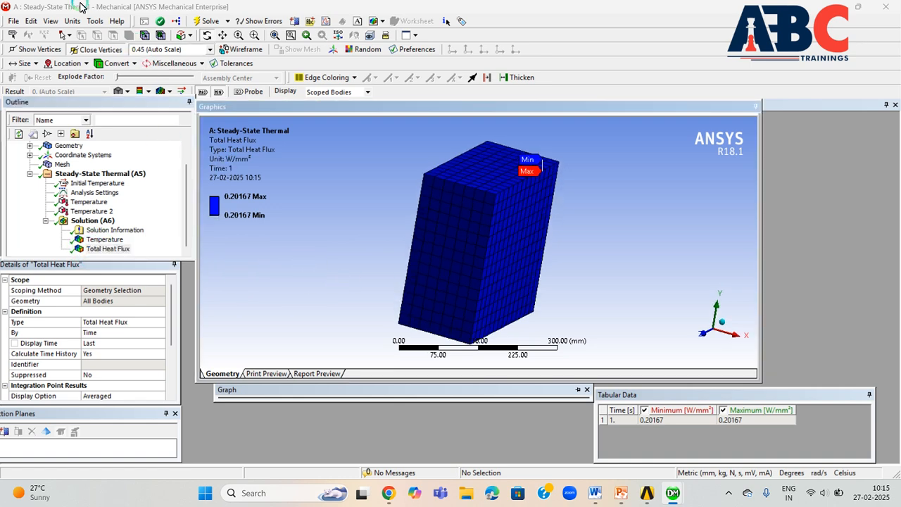
left_click(73, 21)
left_click(82, 36)
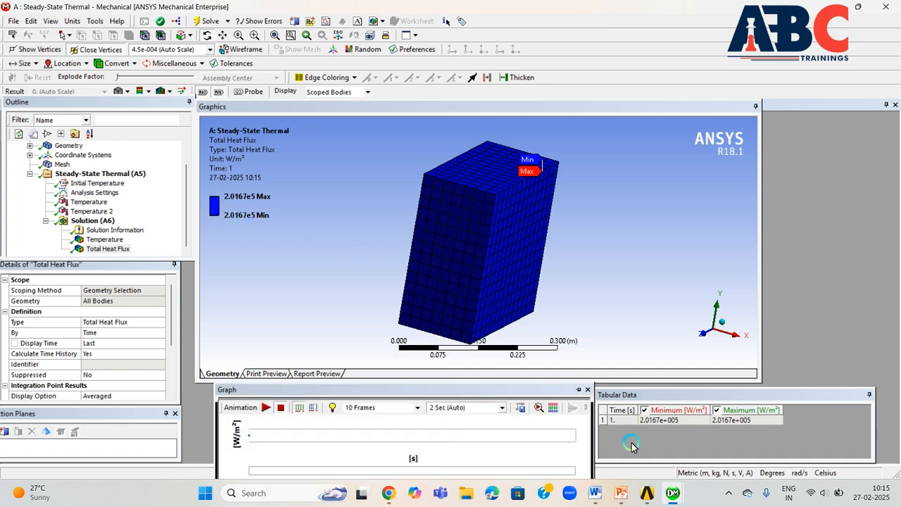
Step: Switch to the PowerPoint presentation and view the Result Validation-Heat Flux slide
mouse_move(642, 495)
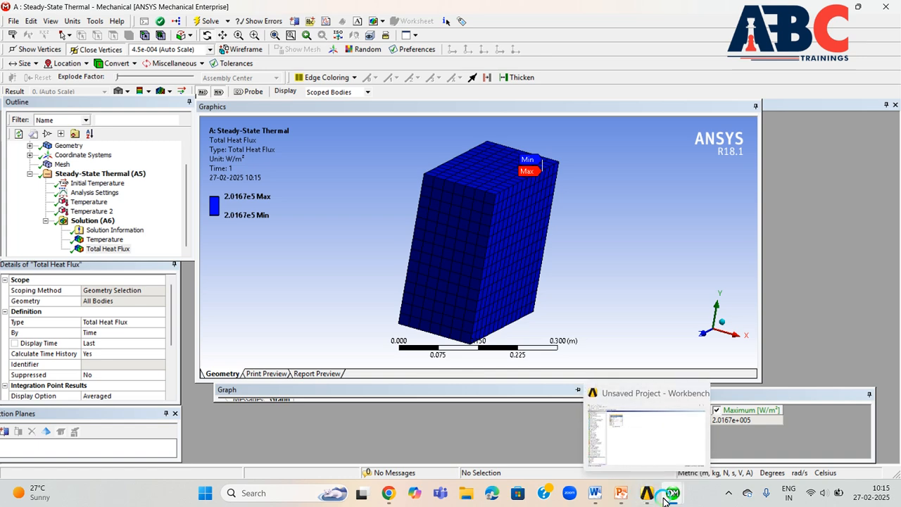
left_click(627, 449)
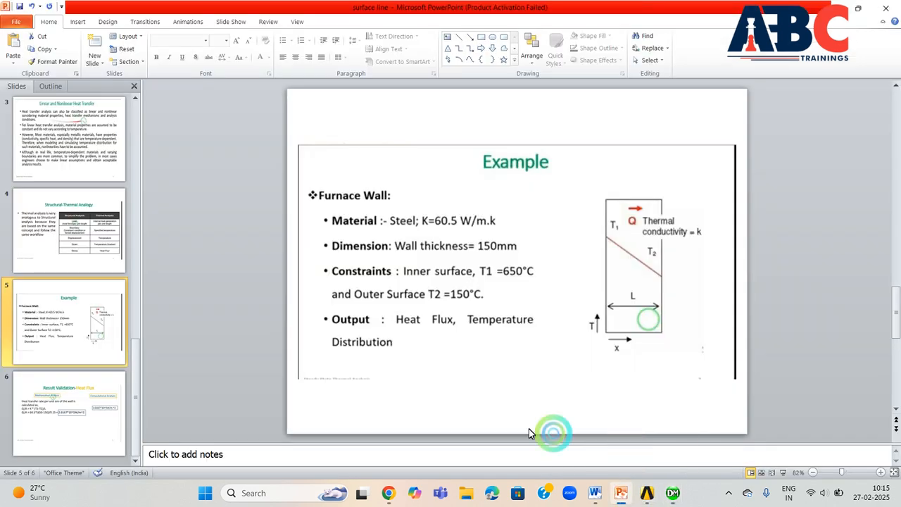
left_click(28, 396)
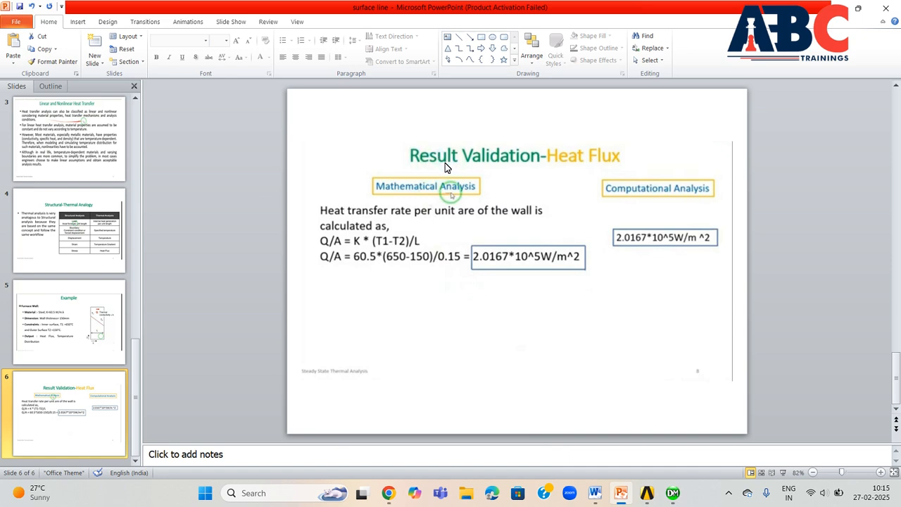
left_click(423, 190)
Step: Switch between Mechanical and the PowerPoint slide to compare the simulated total heat flux with the hand-calculated value
mouse_move(674, 497)
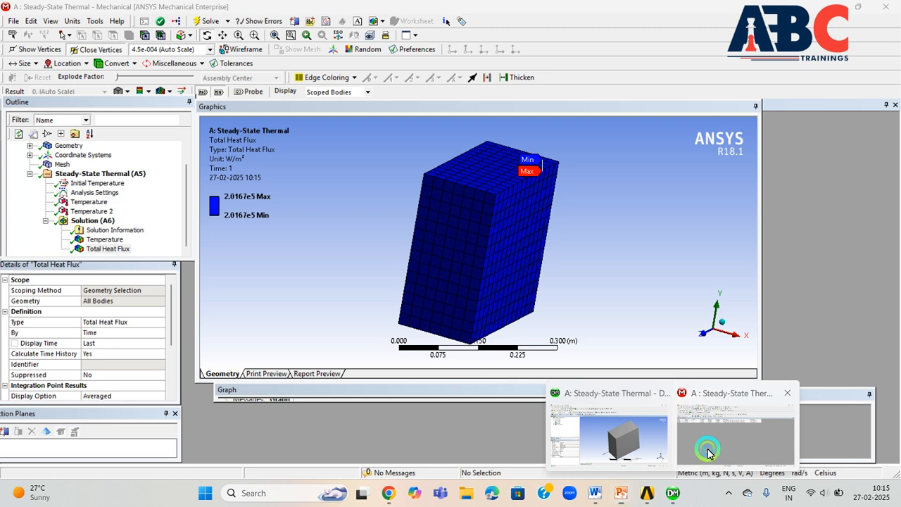
left_click(709, 452)
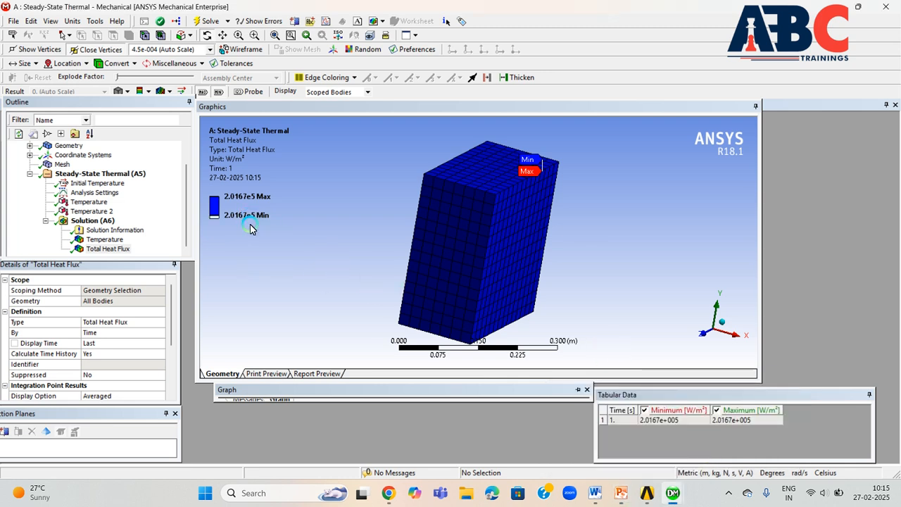
left_click(626, 451)
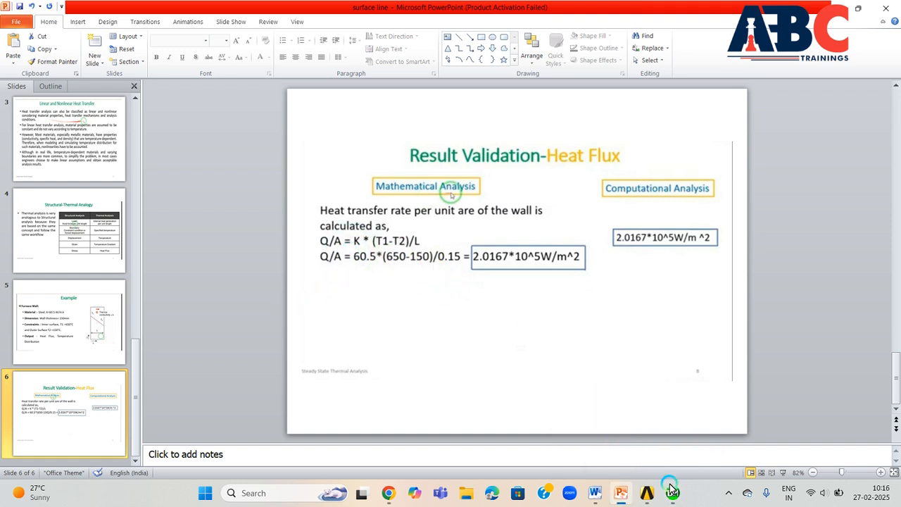
mouse_move(670, 489)
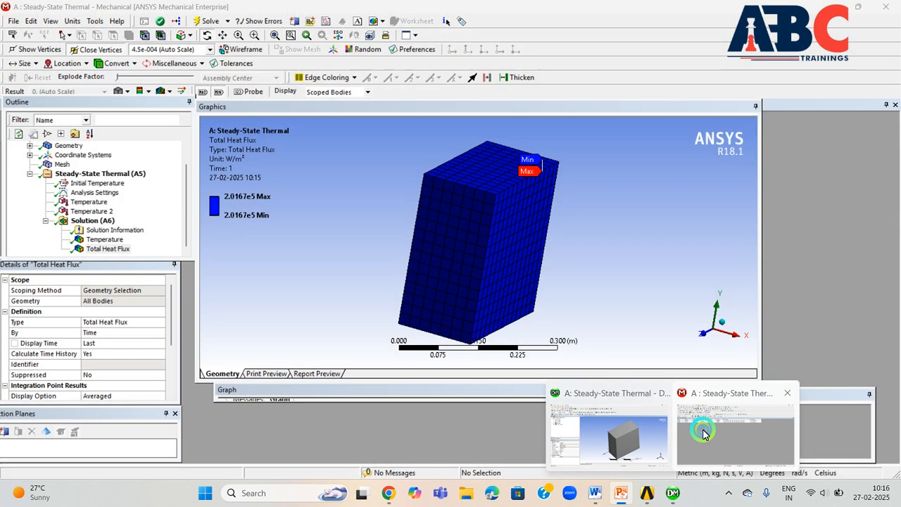
left_click(704, 432)
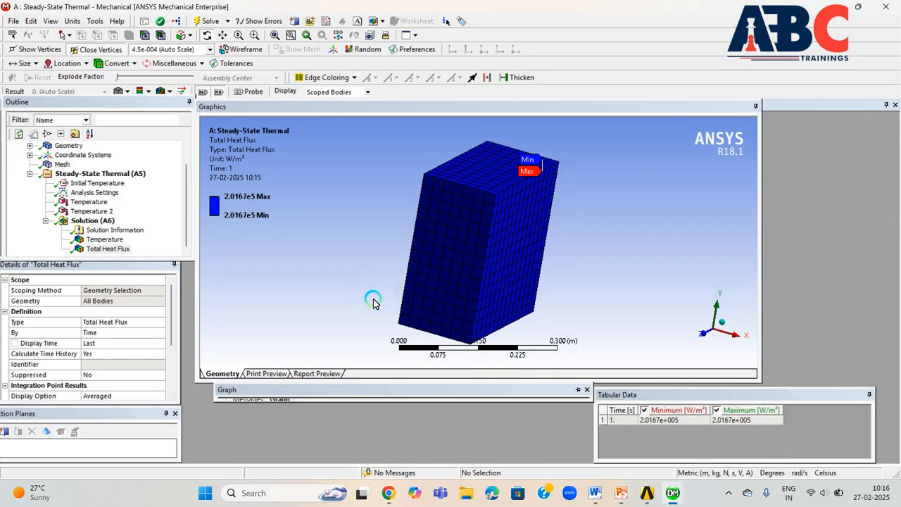
middle_click_drag(417, 256, 396, 266)
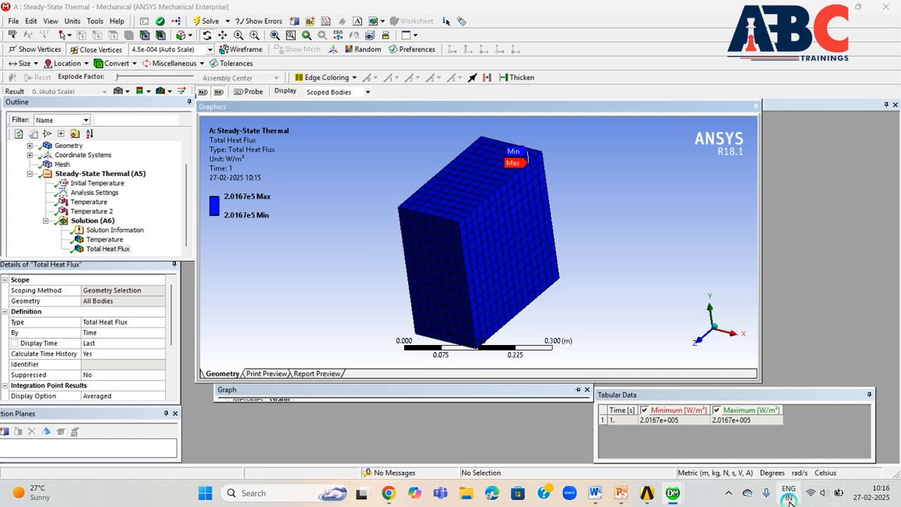
left_click(729, 496)
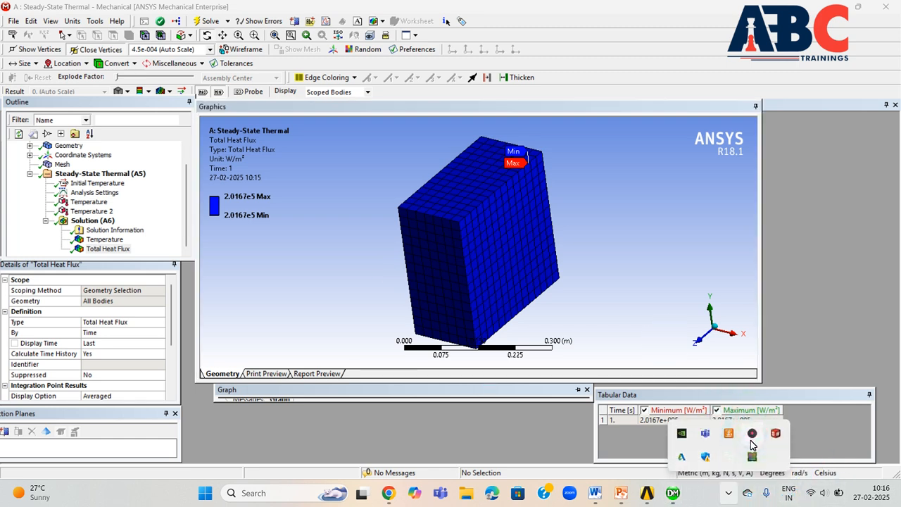